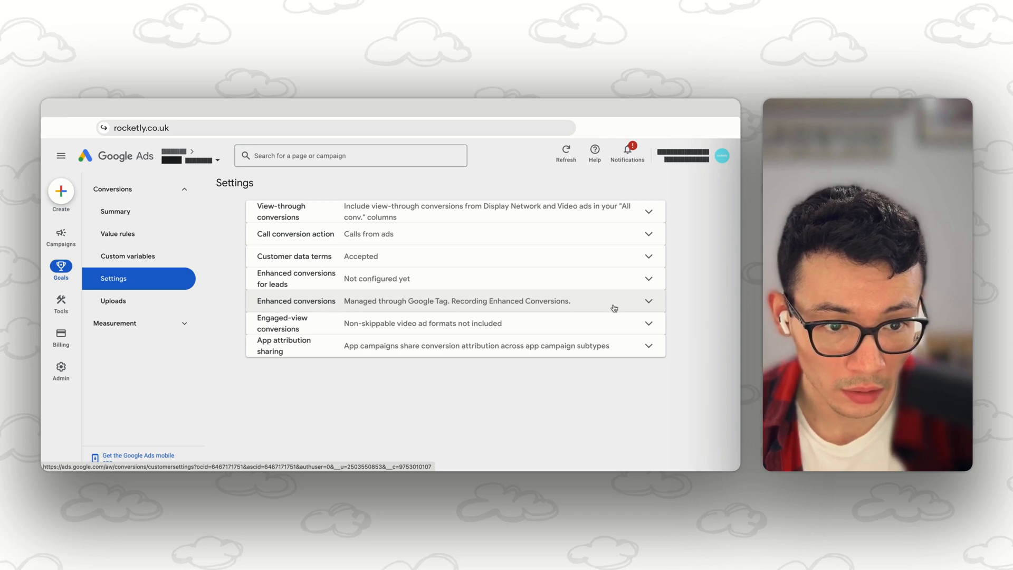
# Step: Set enhanced conversions to be managed through Google Tag Manager and save the setting
pyautogui.click(652, 307)
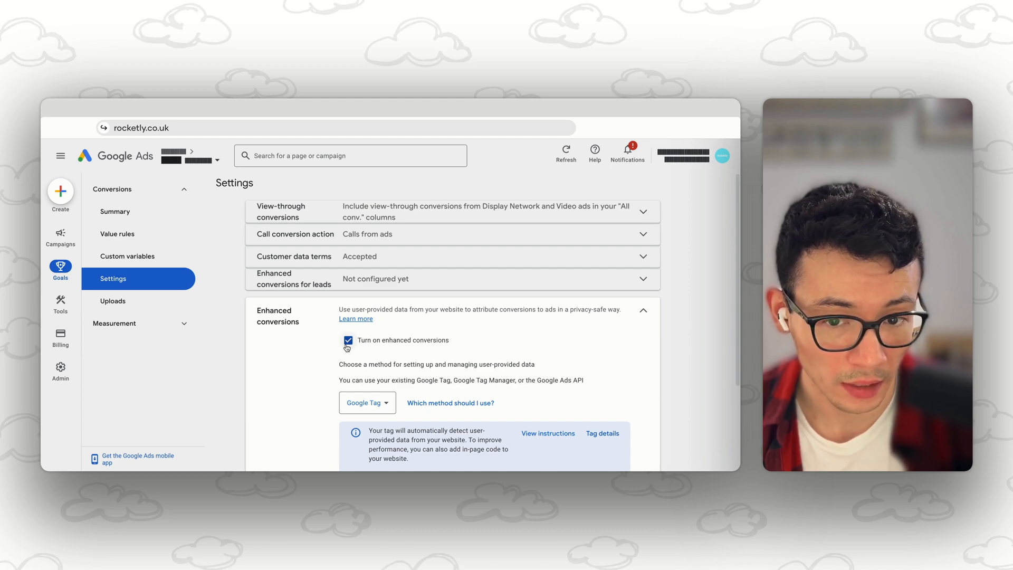
pyautogui.scroll(-1, 351, 350)
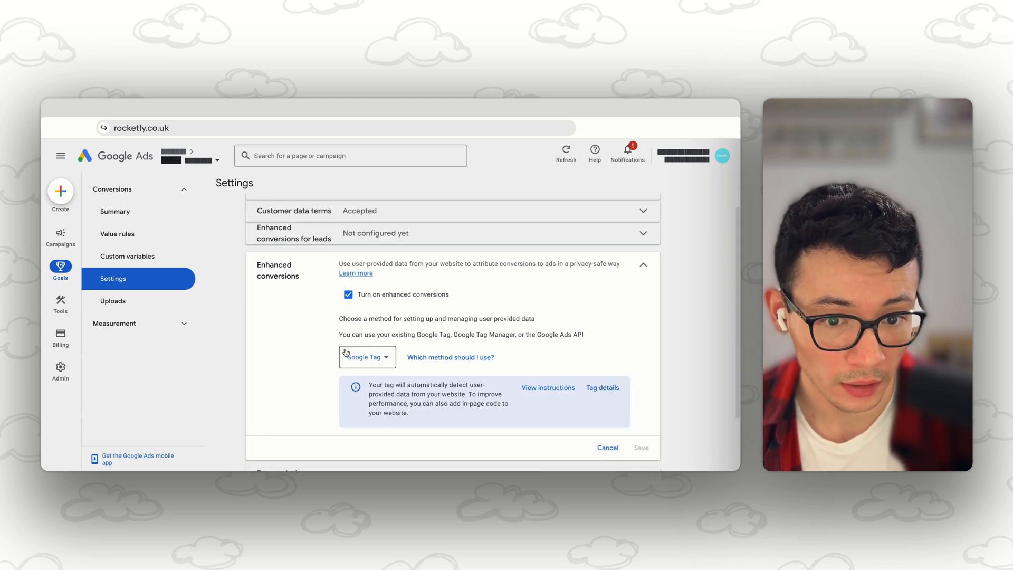
pyautogui.click(385, 359)
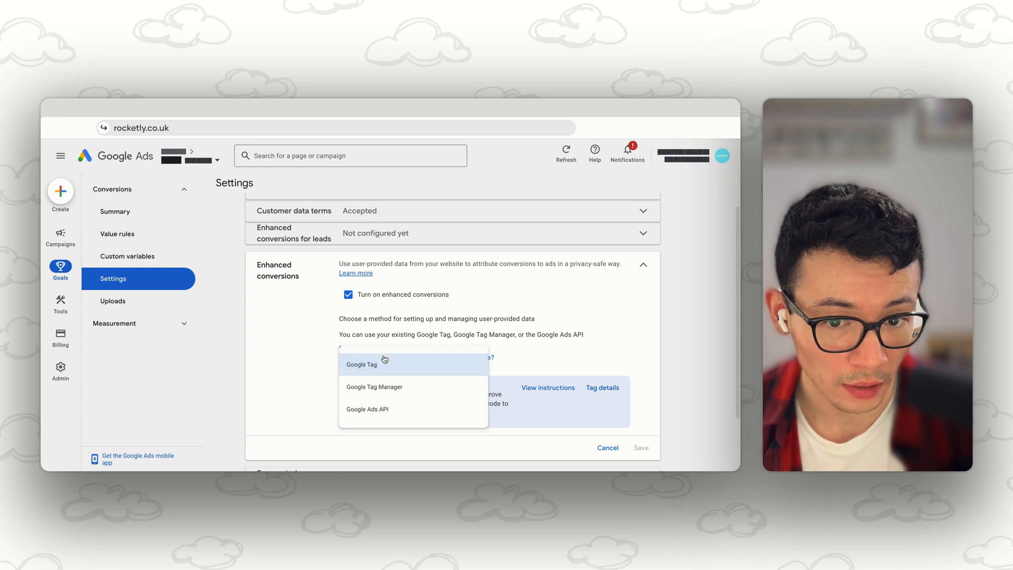
pyautogui.click(383, 391)
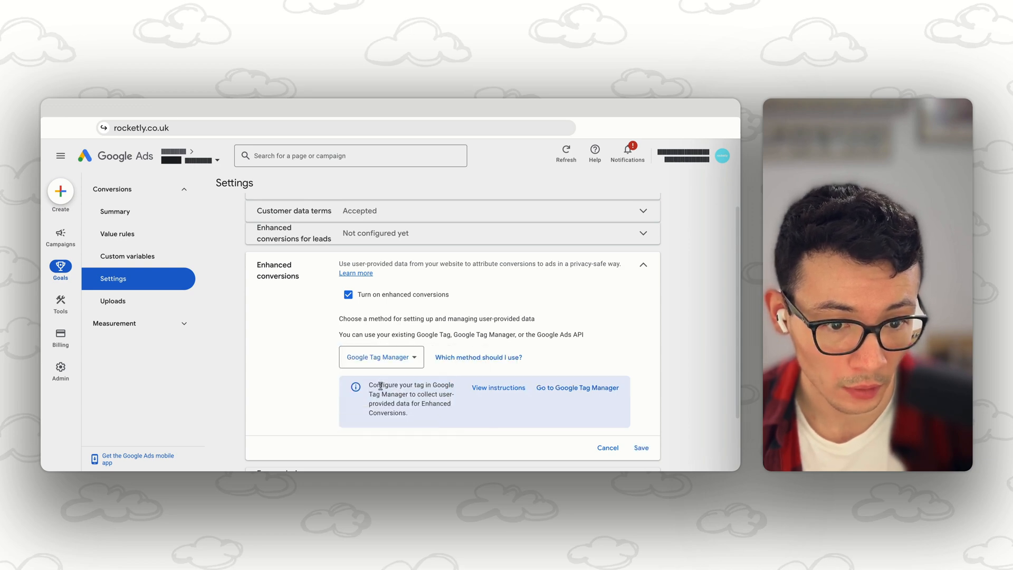
pyautogui.click(643, 448)
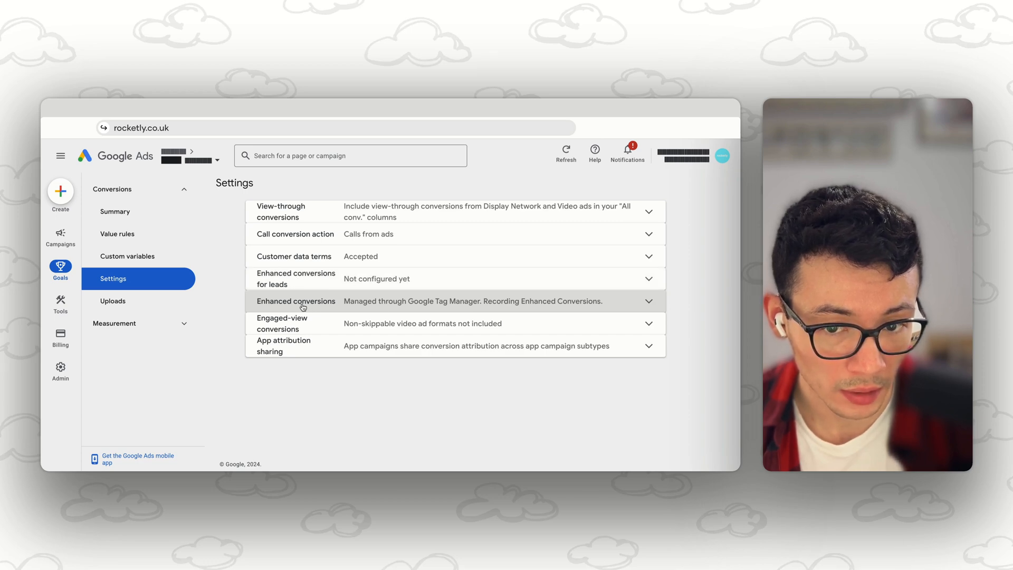
# Step: Review the enhanced conversions and enhanced conversions for leads settings, and the Email field on the website's Basic Form
pyautogui.click(522, 303)
pyautogui.moveTo(256, 308); pyautogui.dragTo(306, 325)
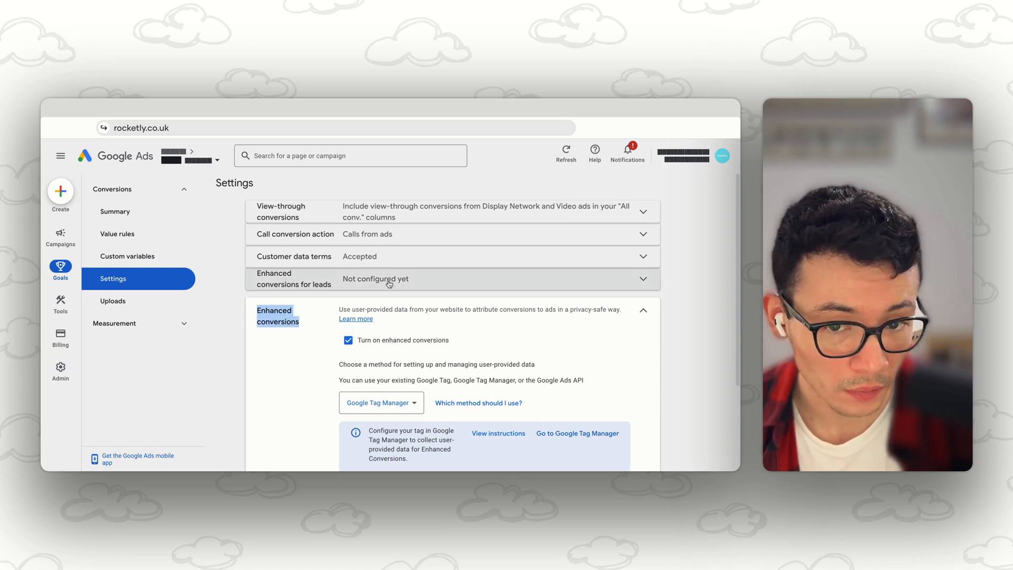
pyautogui.click(633, 278)
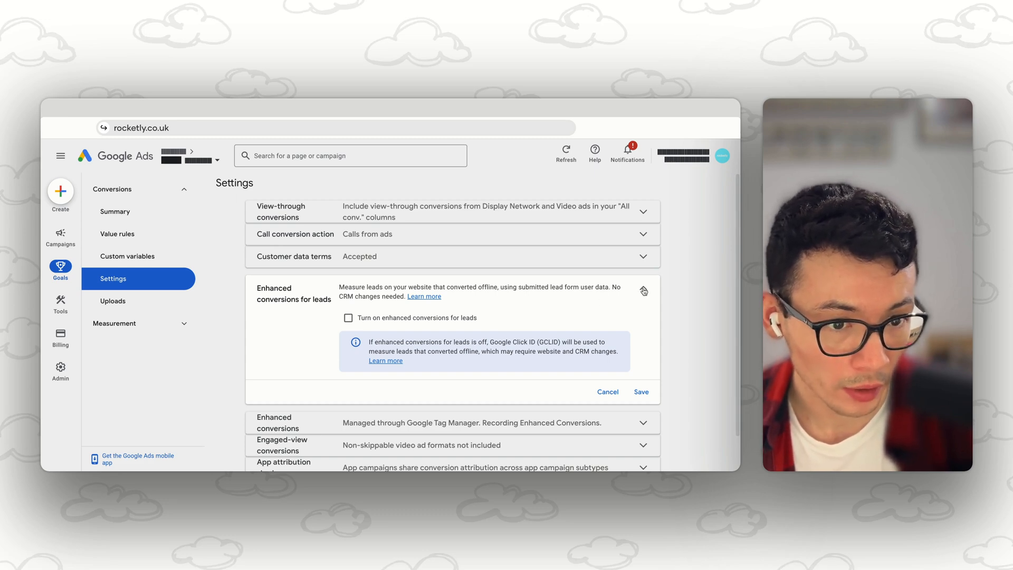
pyautogui.click(644, 289)
pyautogui.click(468, 302)
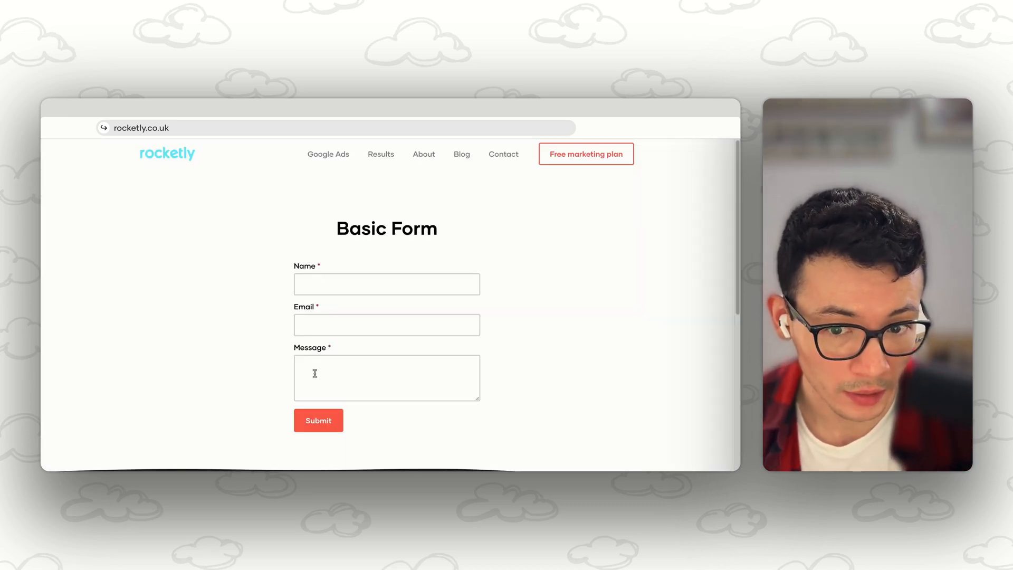
pyautogui.click(312, 322)
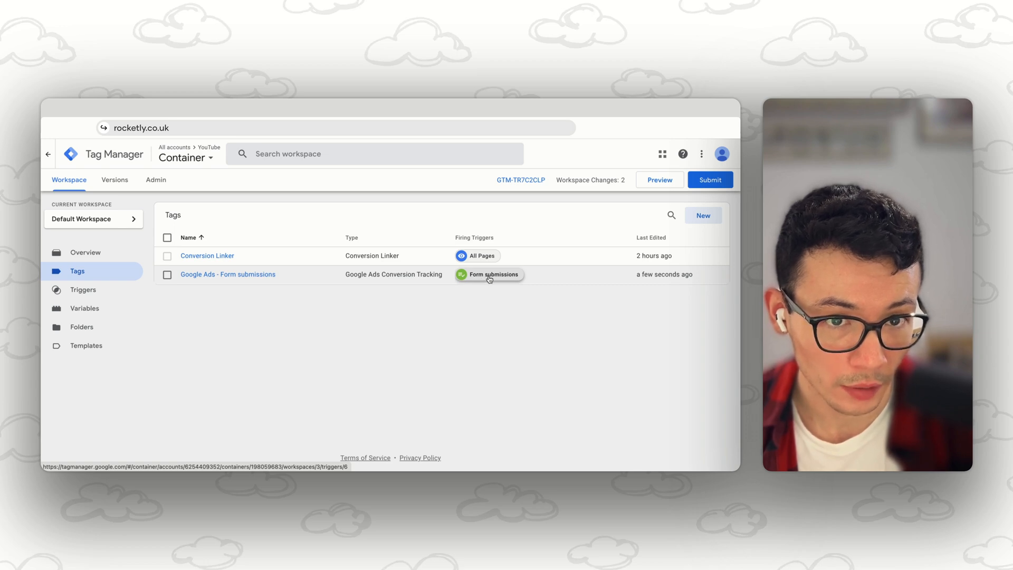
# Step: Read the Google Ads Help instructions for setting up automatic enhanced conversions with the user-provided data event tag
pyautogui.click(519, 109)
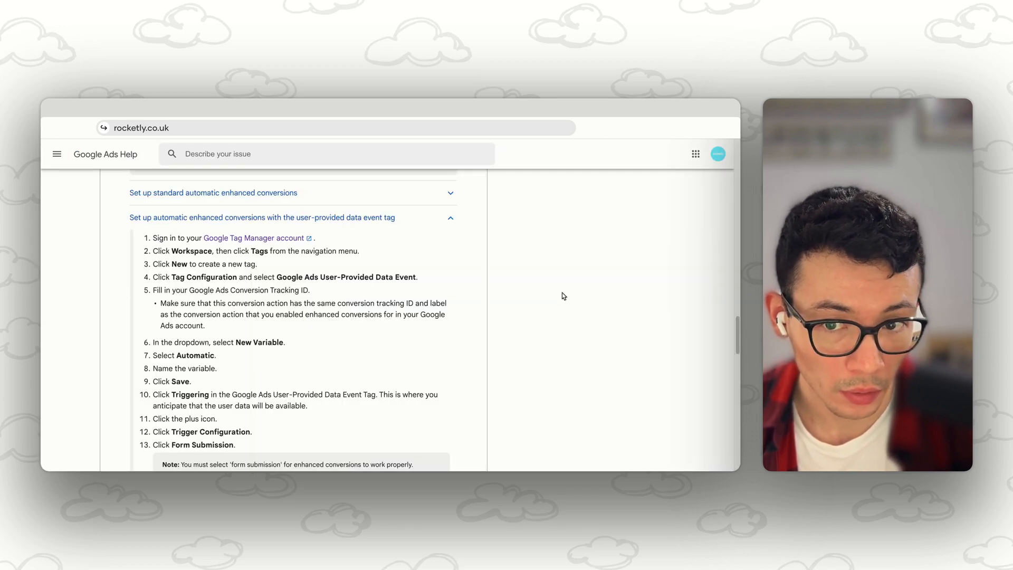
pyautogui.scroll(-2, 543, 293)
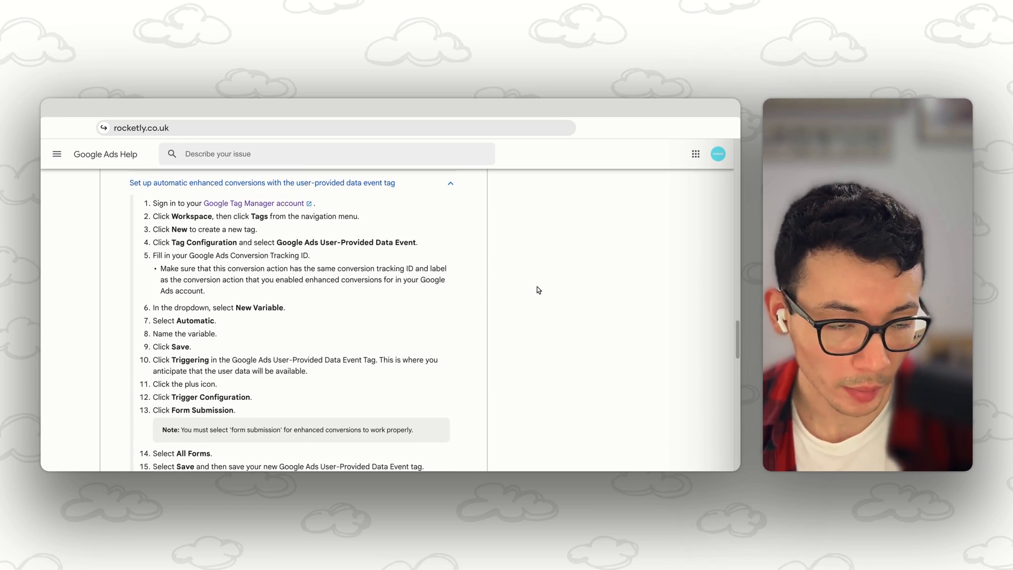
pyautogui.scroll(-3, 534, 289)
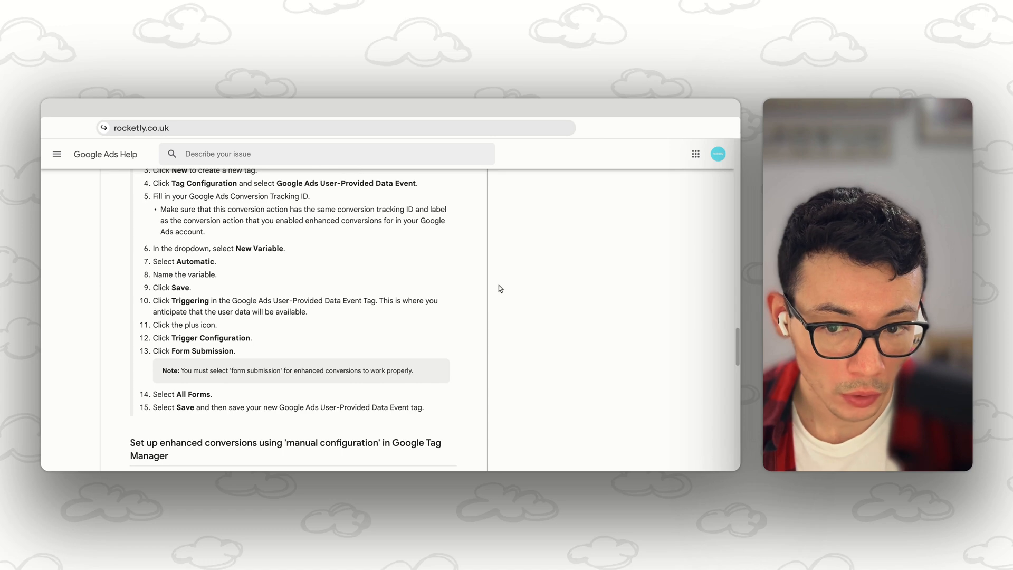
pyautogui.moveTo(489, 292); pyautogui.dragTo(455, 309)
pyautogui.click(421, 322)
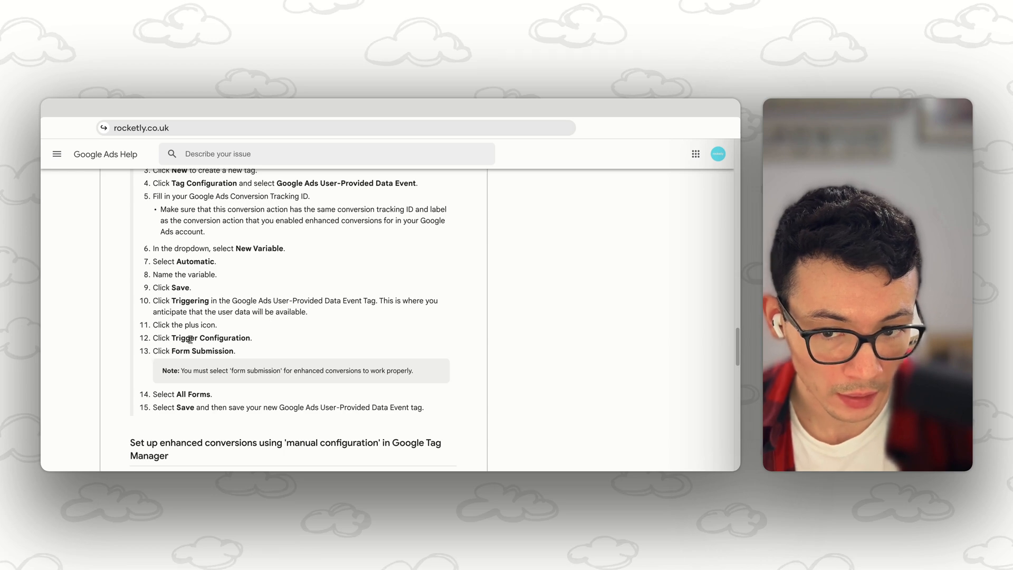
pyautogui.scroll(2, 193, 348)
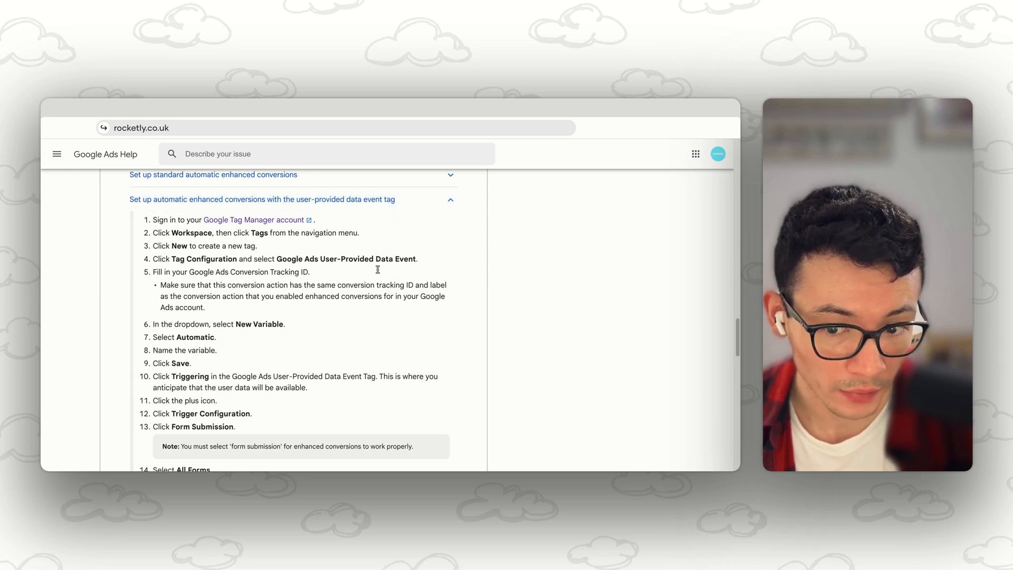
pyautogui.scroll(-2, 358, 288)
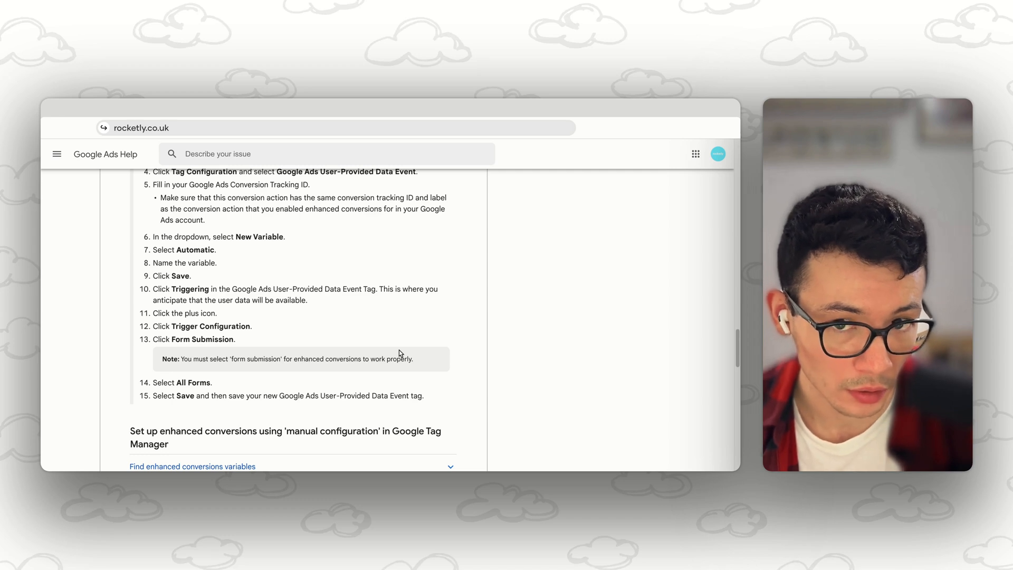
# Step: Switch to Tag Manager and enable including user-provided data from the website in the Google Ads - Form submissions tag
pyautogui.click(120, 109)
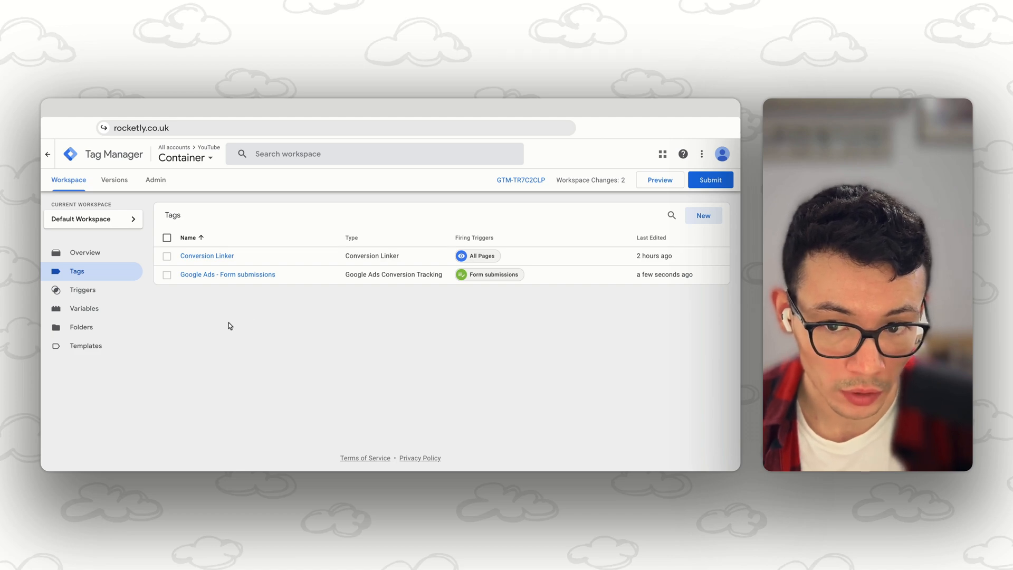
pyautogui.click(211, 275)
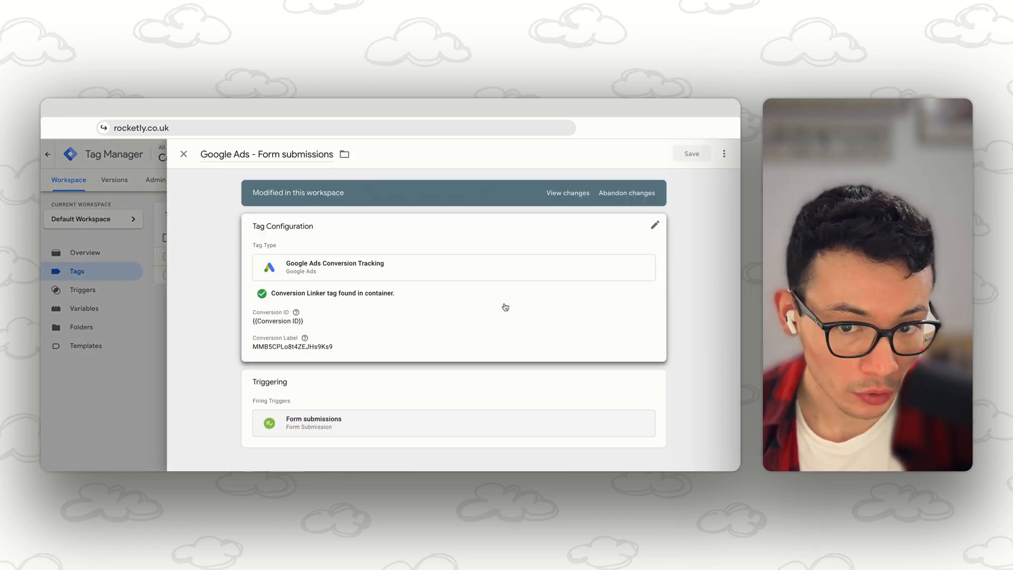
pyautogui.click(502, 302)
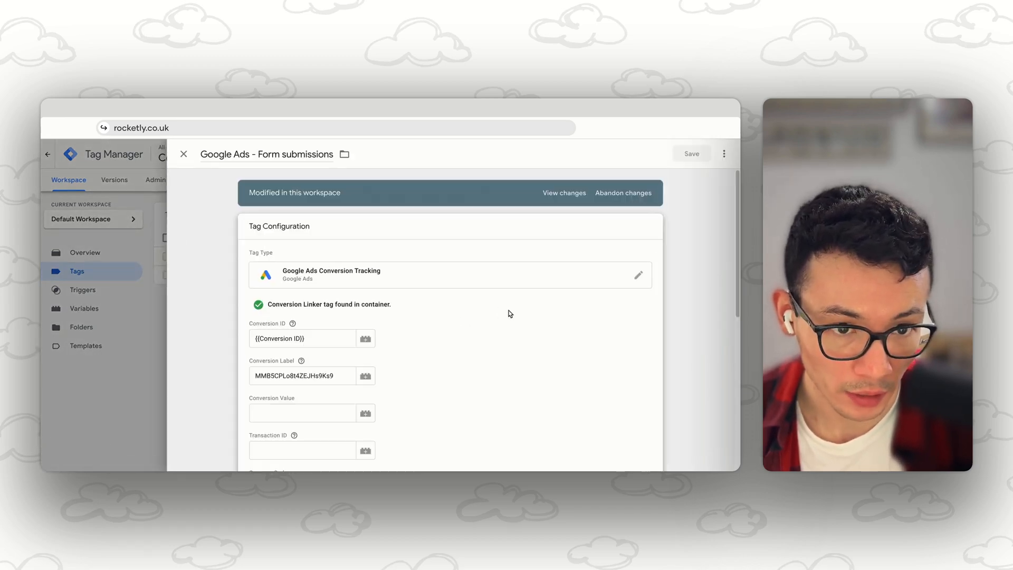
pyautogui.scroll(-1, 512, 316)
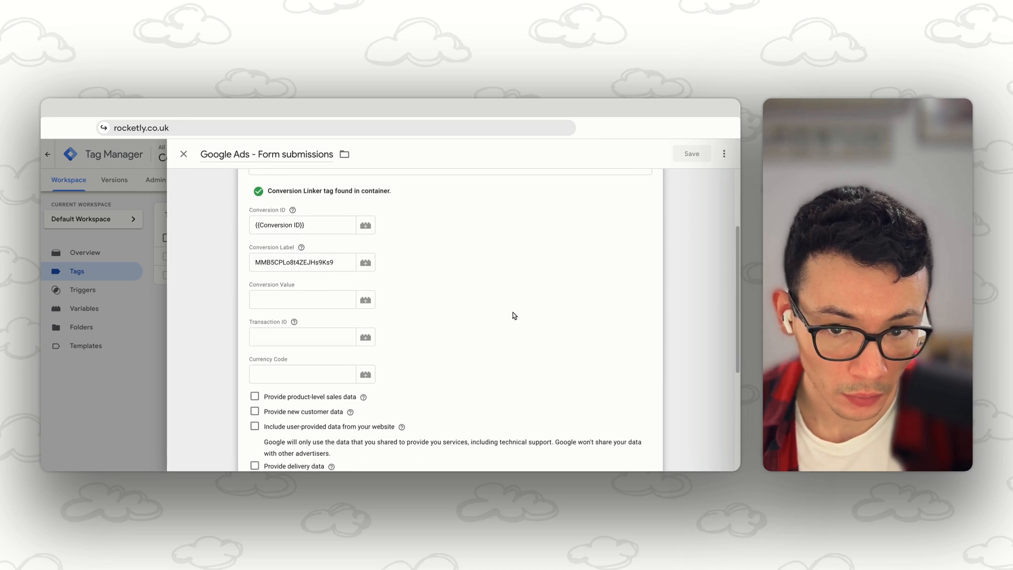
pyautogui.scroll(-1, 515, 315)
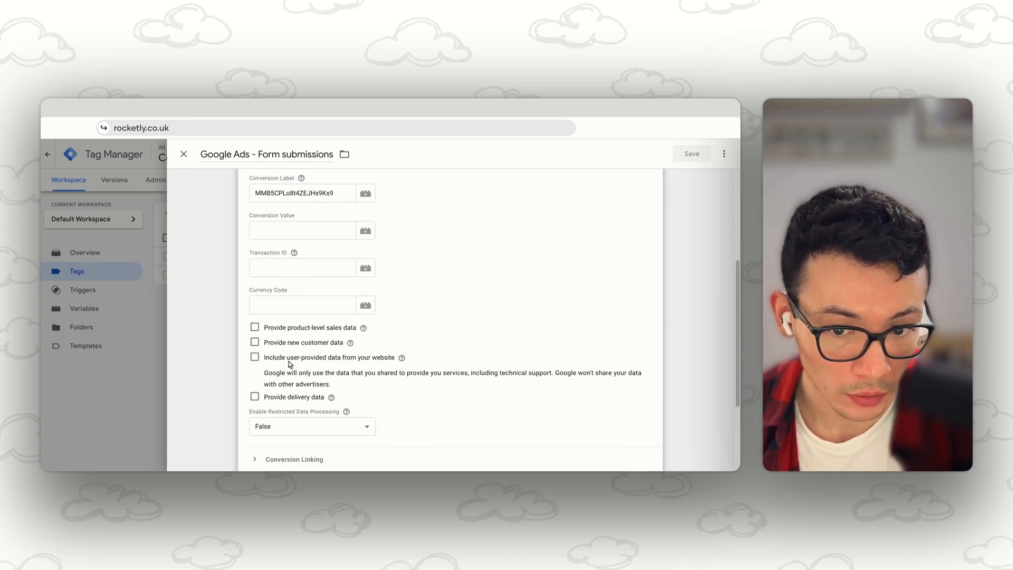
pyautogui.moveTo(404, 362)
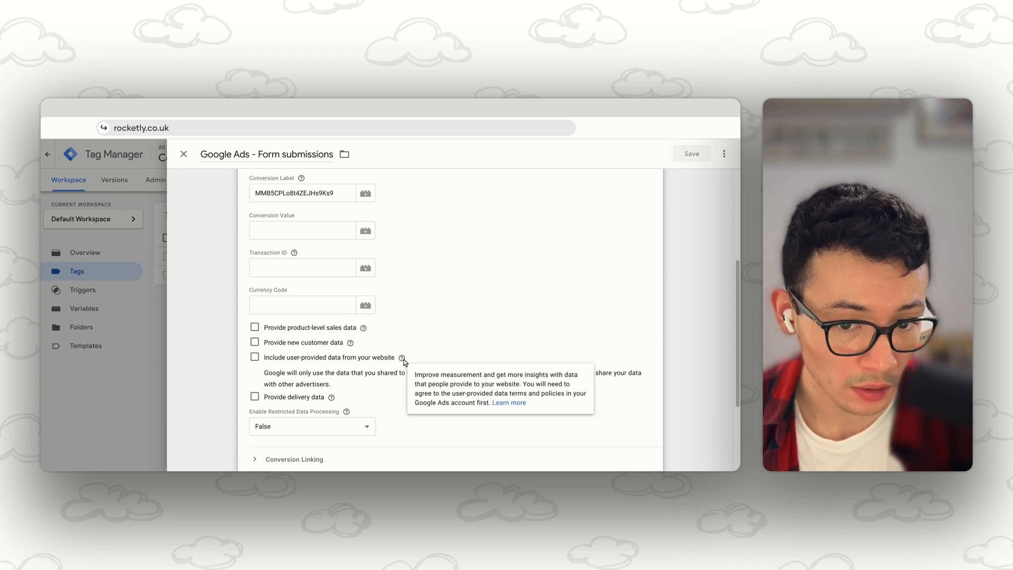
pyautogui.click(256, 359)
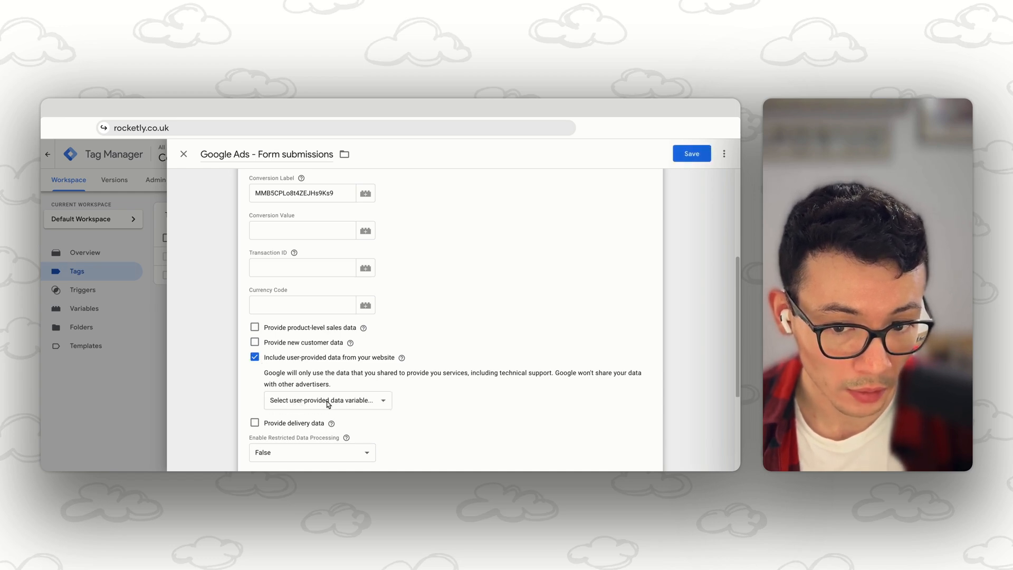
# Step: Start a new user-provided data variable for the tag and name it "Automatic collection"
pyautogui.click(374, 403)
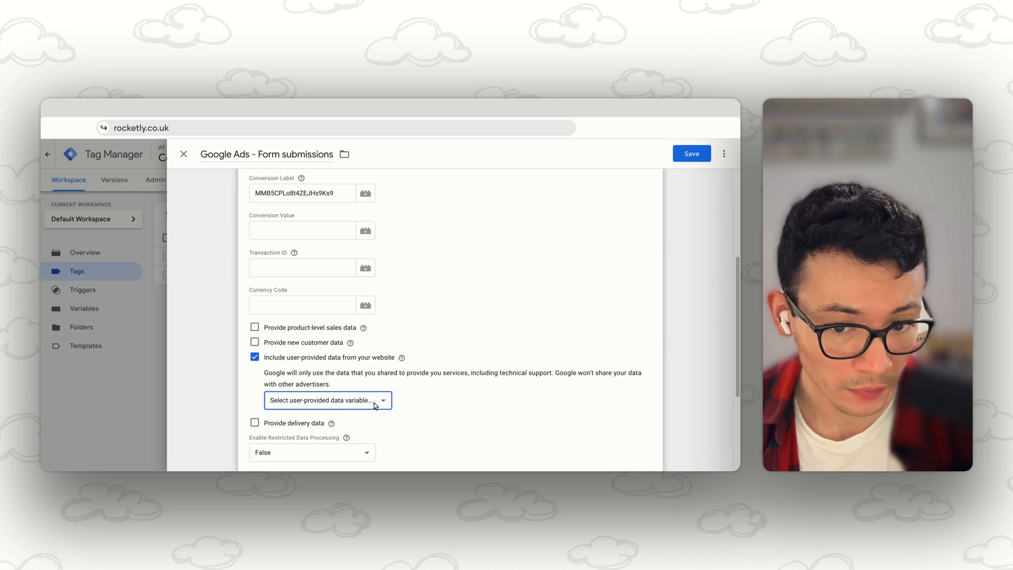
pyautogui.click(306, 426)
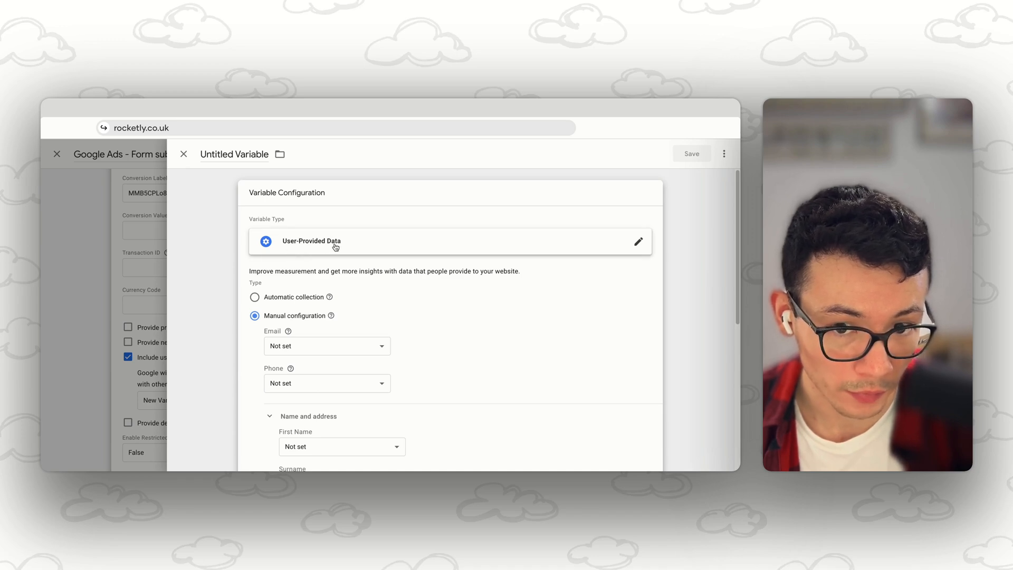
pyautogui.click(229, 152)
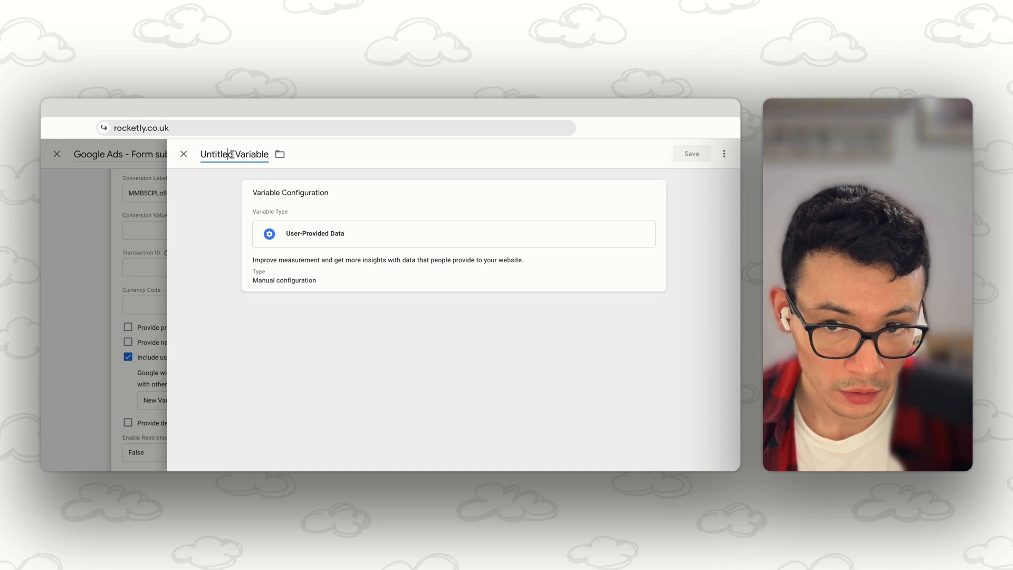
pyautogui.hotkey('ctrl', 'a')
pyautogui.write('Automatica')
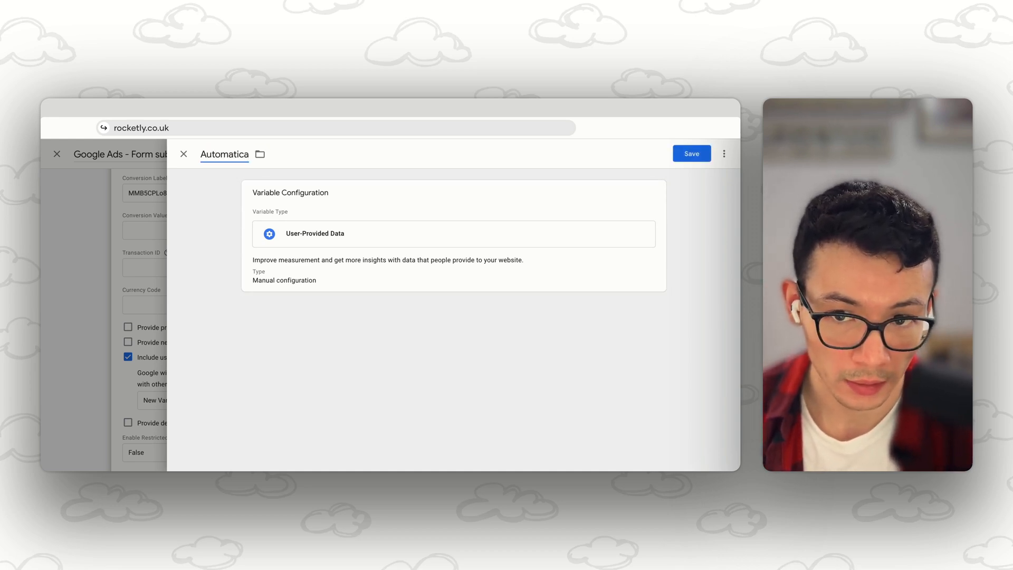
pyautogui.press('BackSpace')
pyautogui.write('Co')
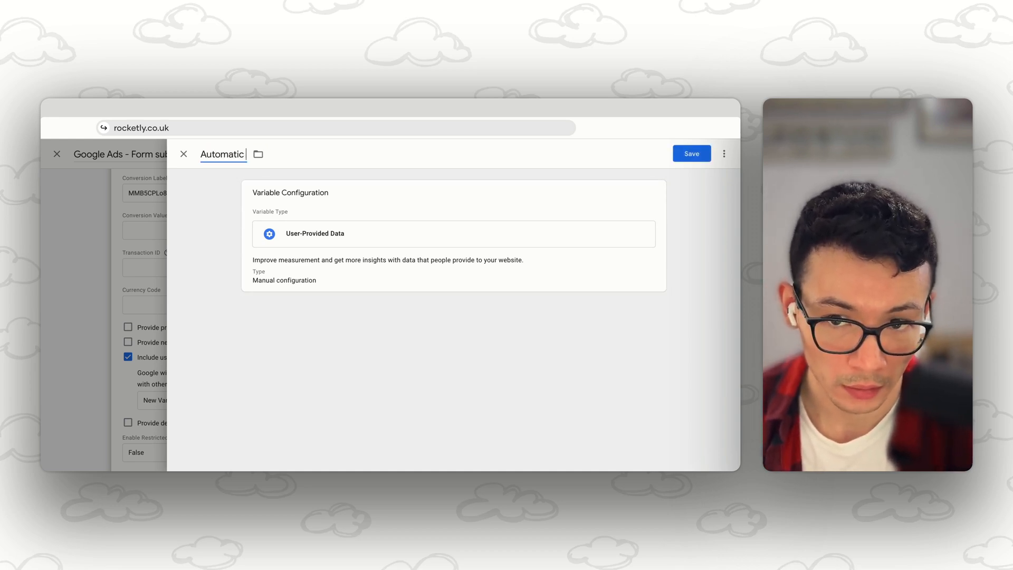
pyautogui.press('BackSpace')
pyautogui.press('BackSpace')
pyautogui.write('collection')
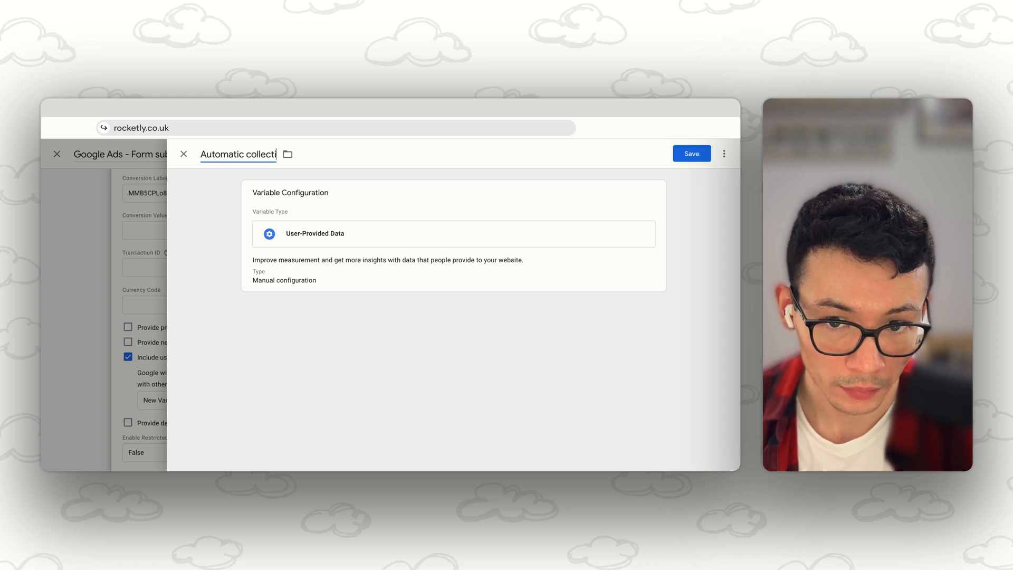
# Step: Set the variable's type to Automatic collection and expand its Format Value options
pyautogui.click(362, 271)
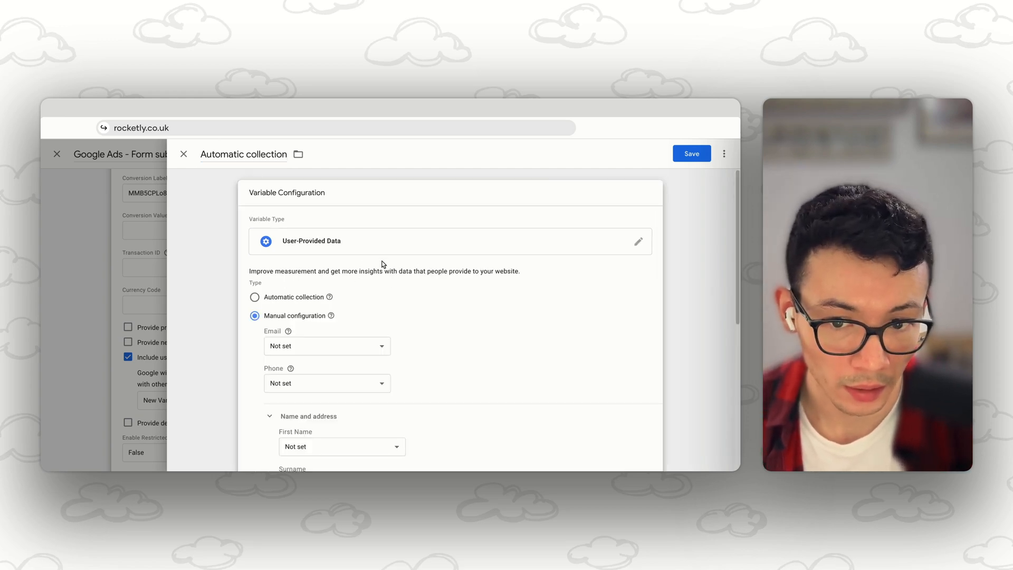
pyautogui.scroll(-1, 391, 284)
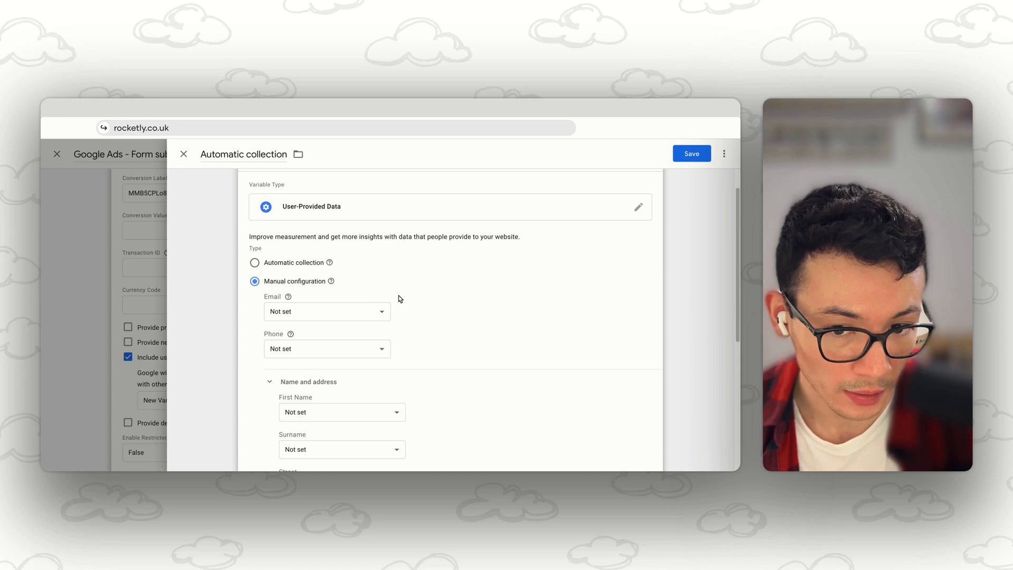
pyautogui.click(386, 313)
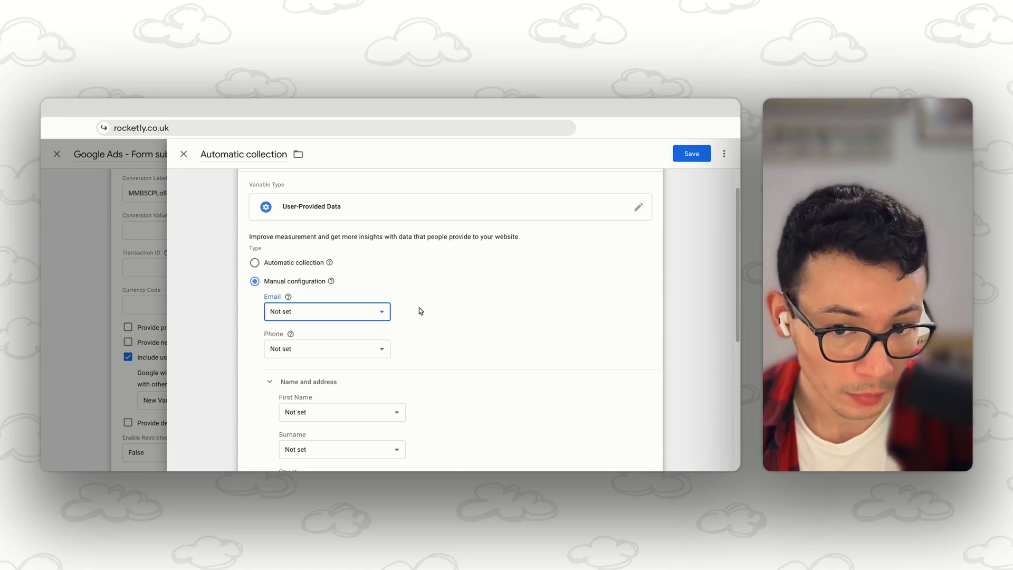
pyautogui.click(290, 348)
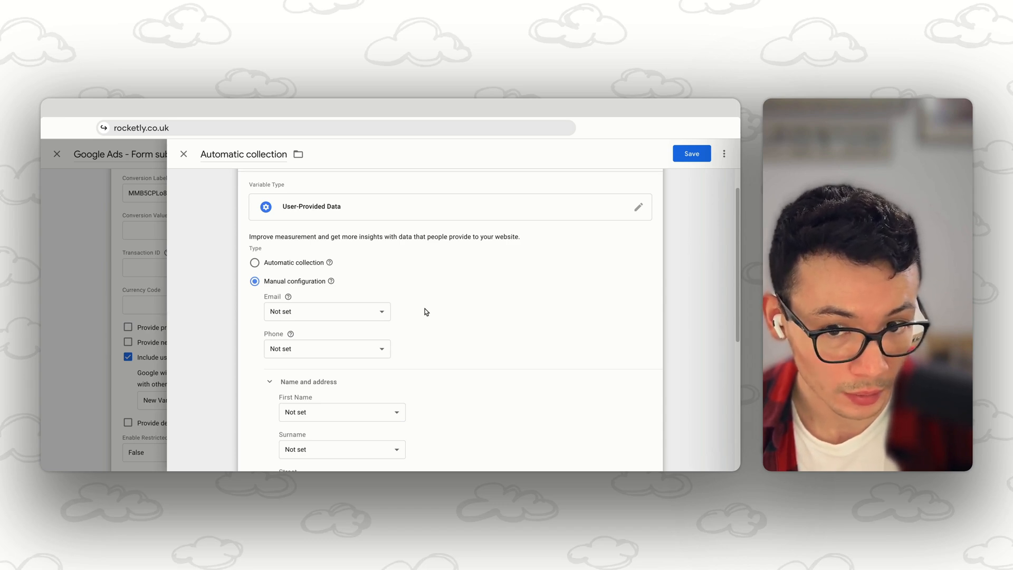
pyautogui.scroll(1, 423, 312)
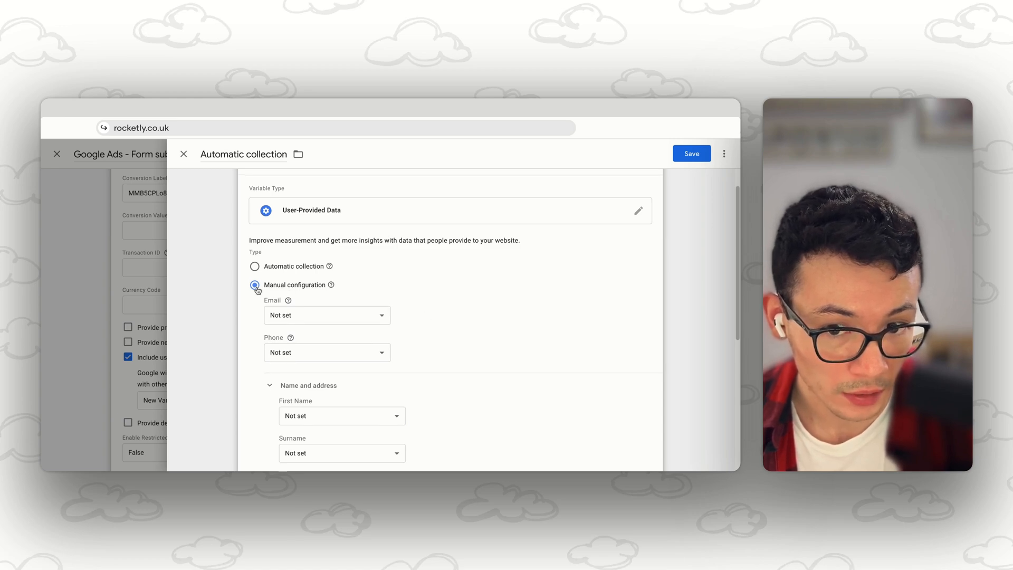
pyautogui.click(255, 267)
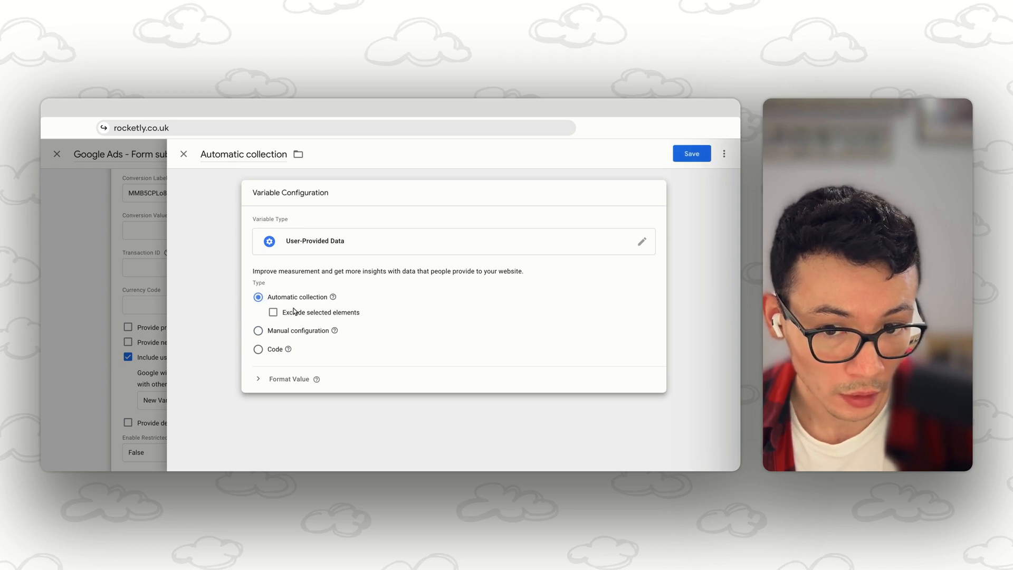
pyautogui.click(259, 378)
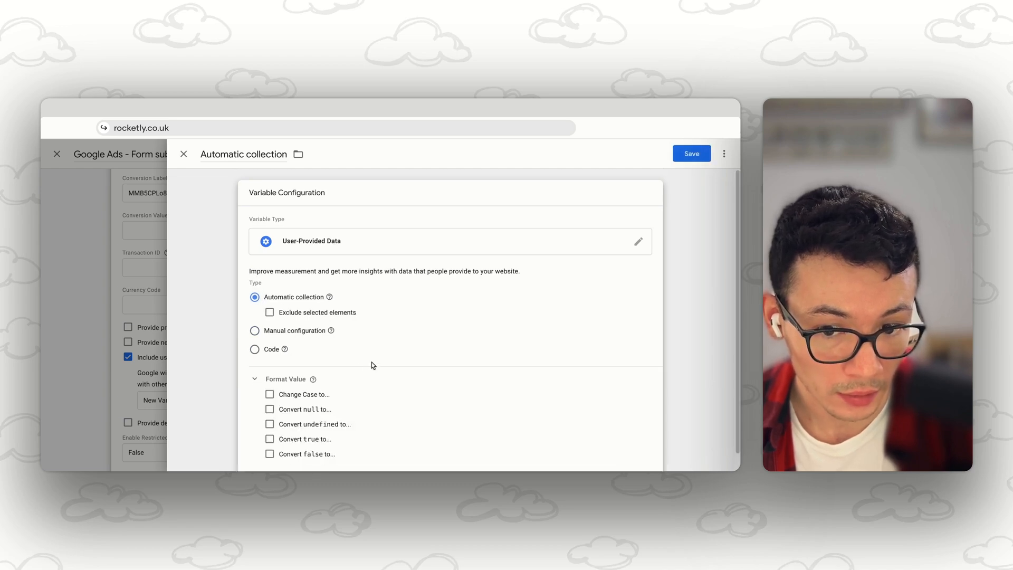
# Step: Save the Automatic collection variable, then review and save the Google Ads - Form submissions tag that uses it
pyautogui.click(695, 154)
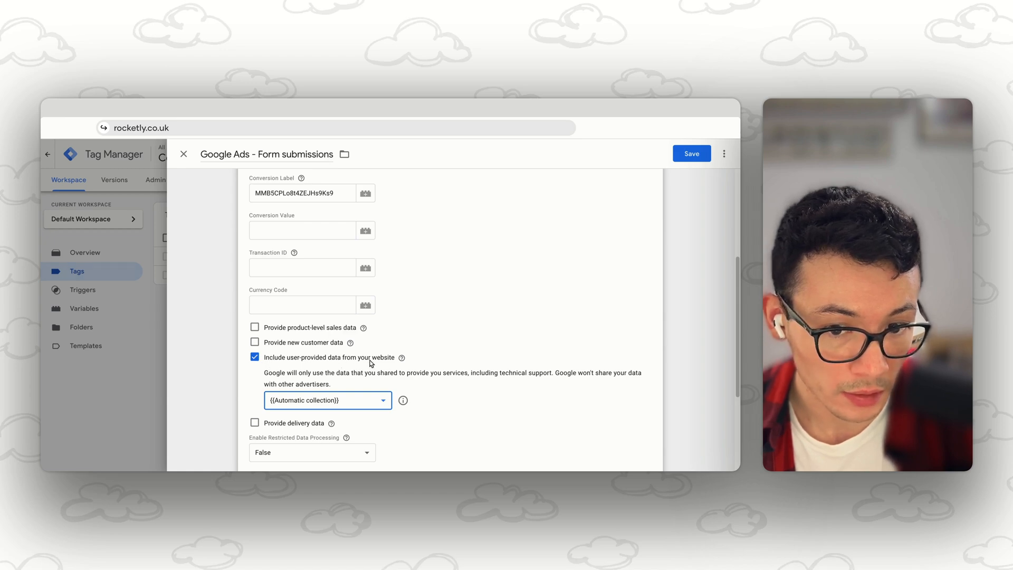
pyautogui.click(400, 361)
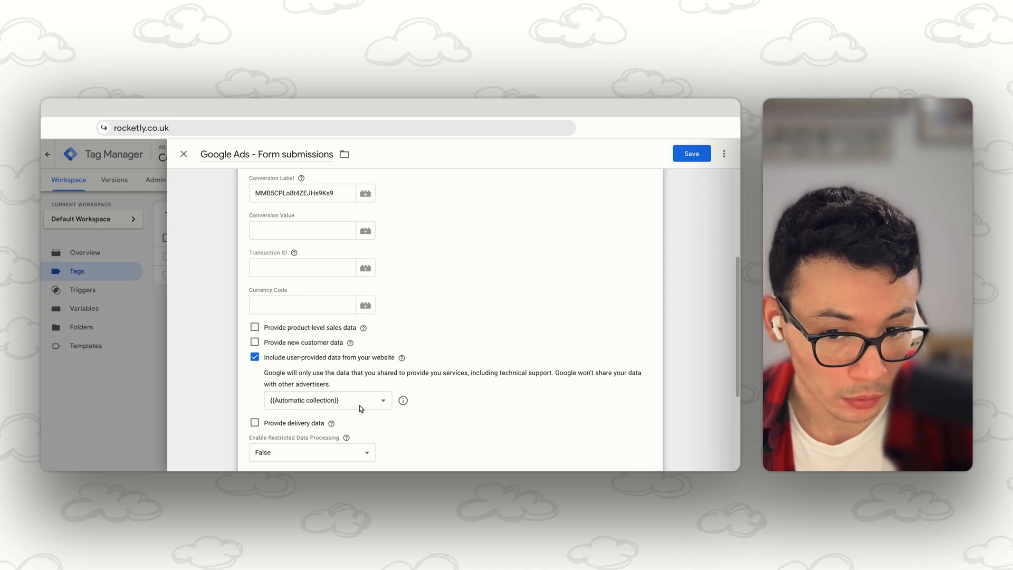
pyautogui.scroll(3, 359, 404)
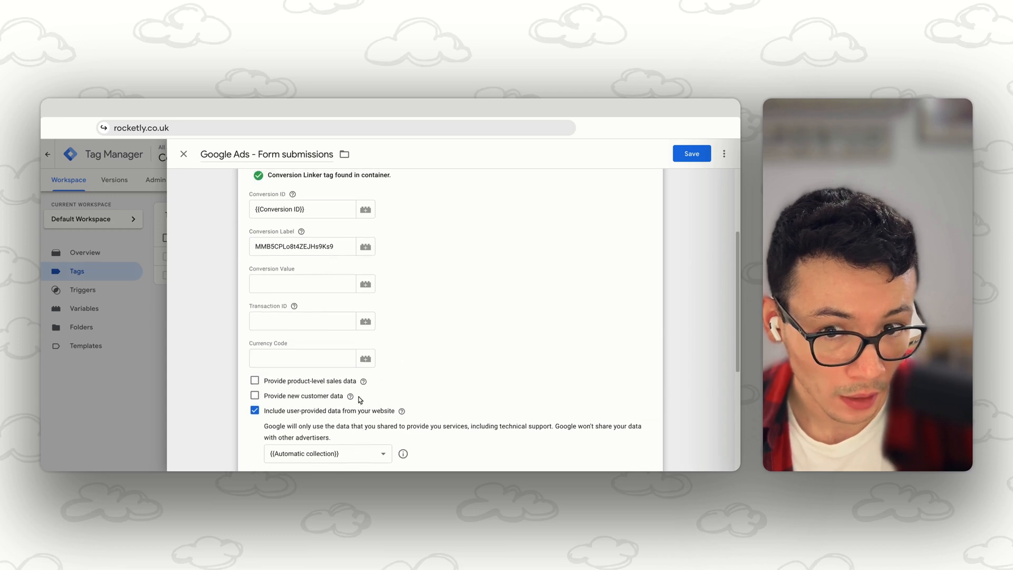
pyautogui.scroll(1, 361, 398)
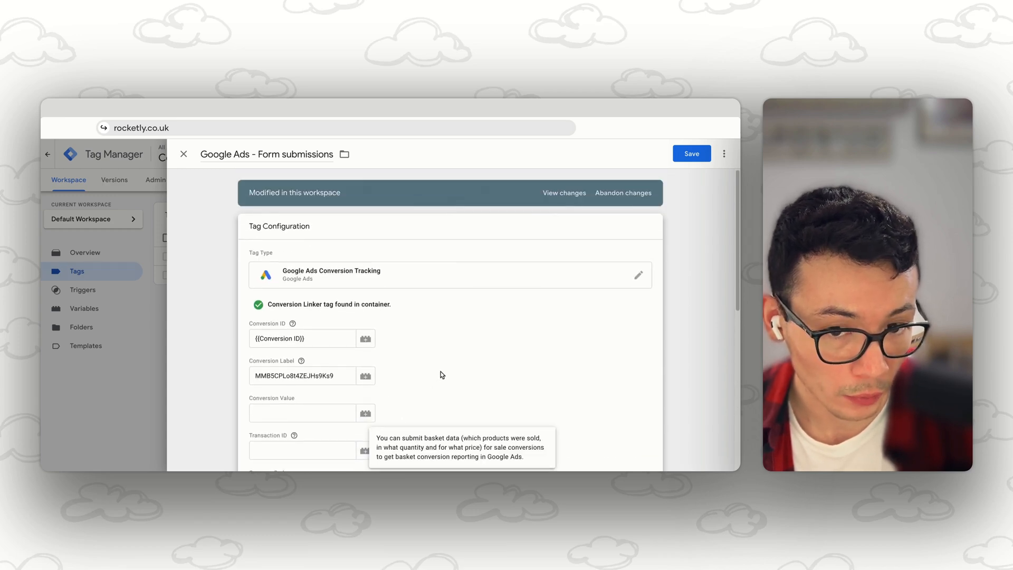
pyautogui.click(692, 154)
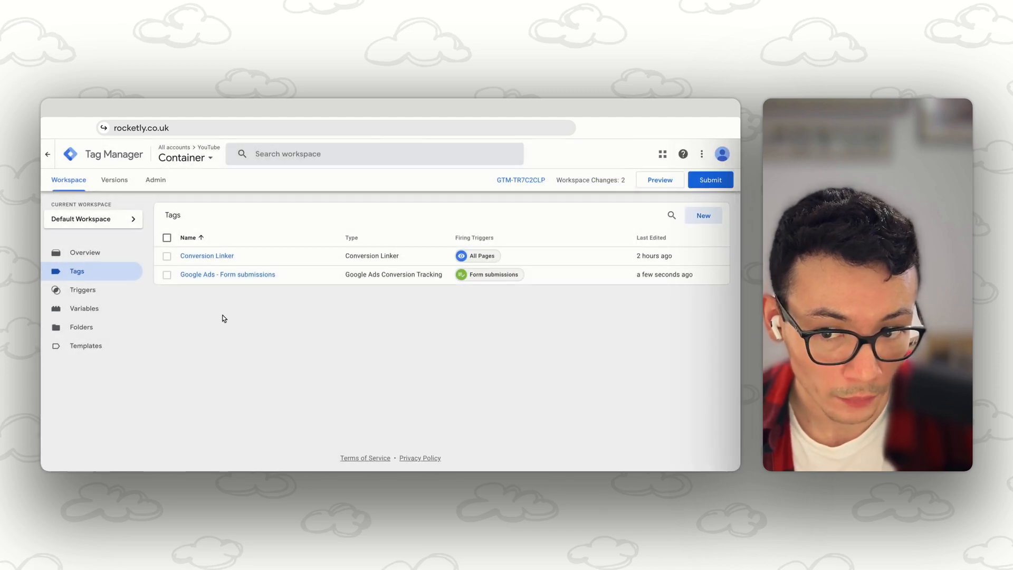
# Step: Examine the Automatic collection variable's configuration and tag references among the user-defined variables, and close it
pyautogui.click(86, 313)
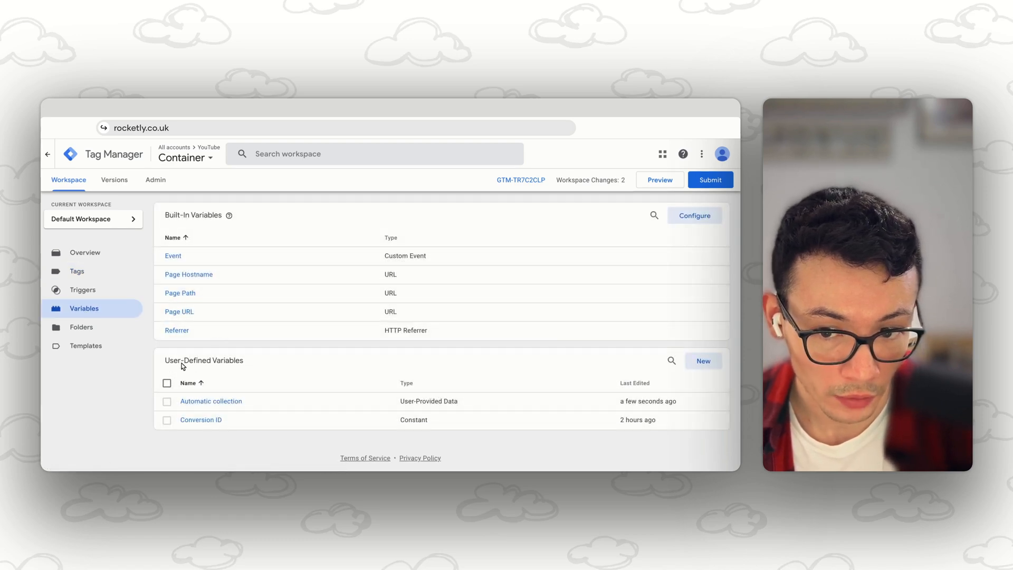
pyautogui.click(219, 406)
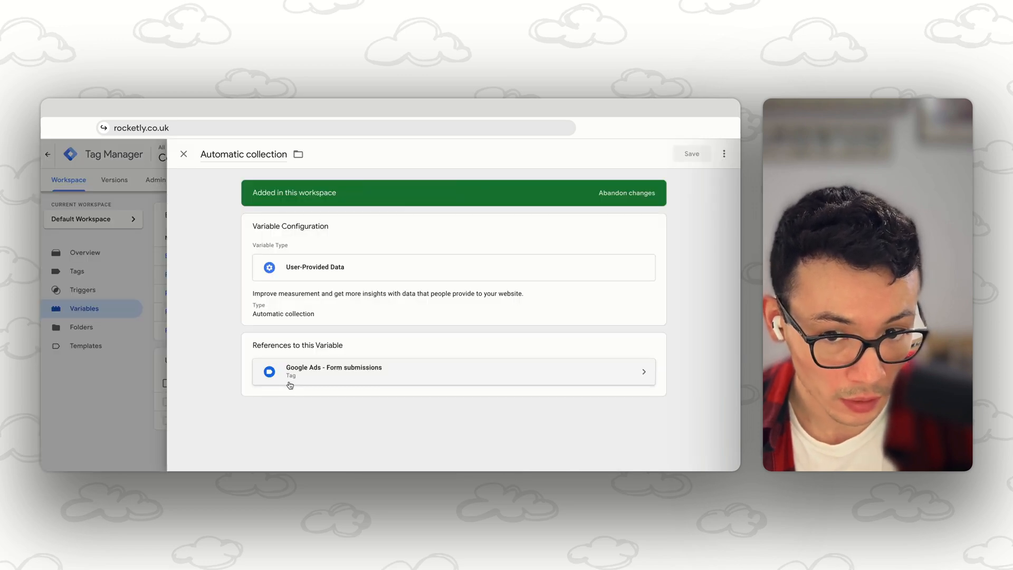
pyautogui.click(347, 312)
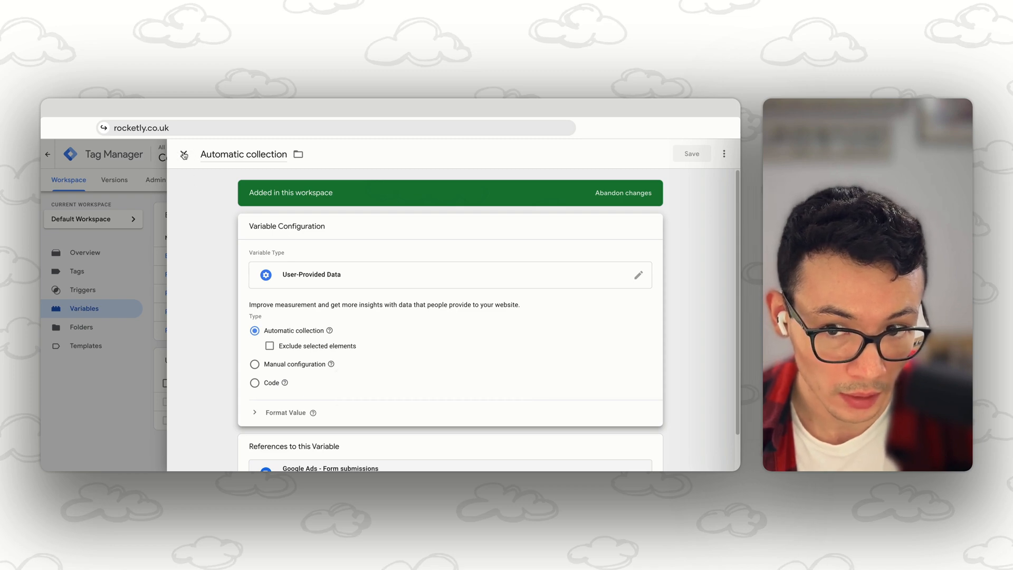
pyautogui.click(184, 154)
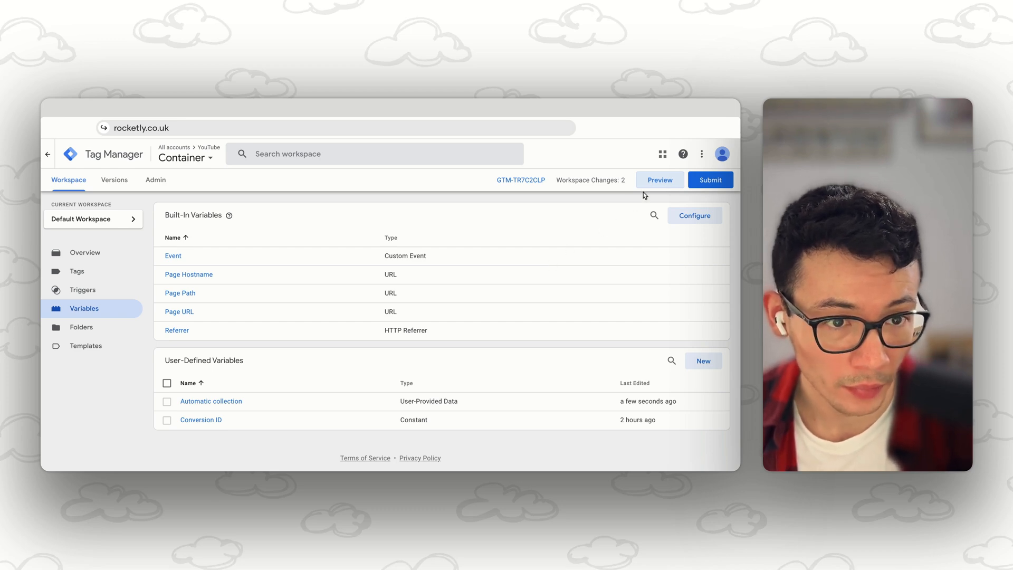
pyautogui.click(655, 184)
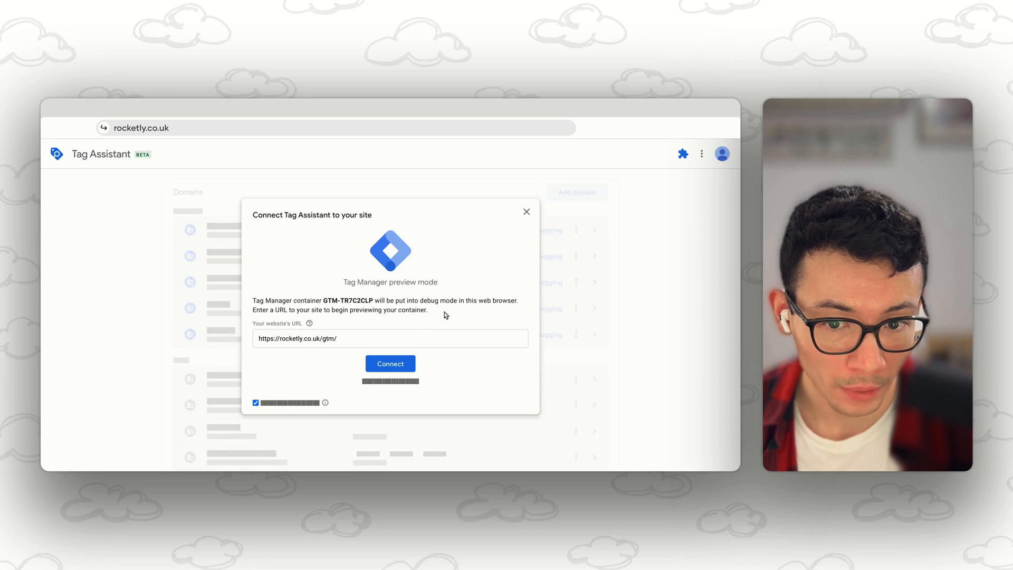
pyautogui.click(393, 365)
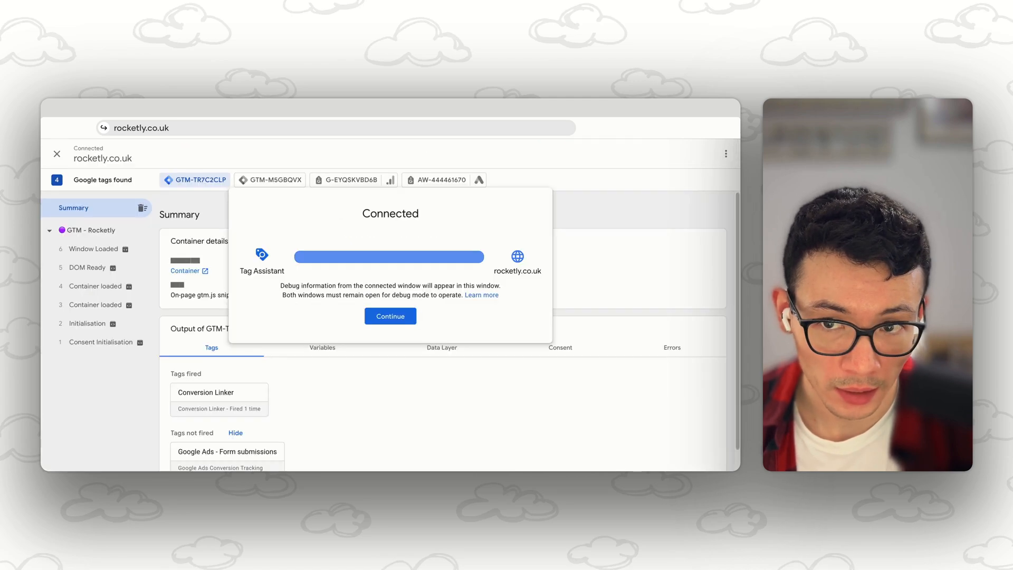
pyautogui.click(398, 323)
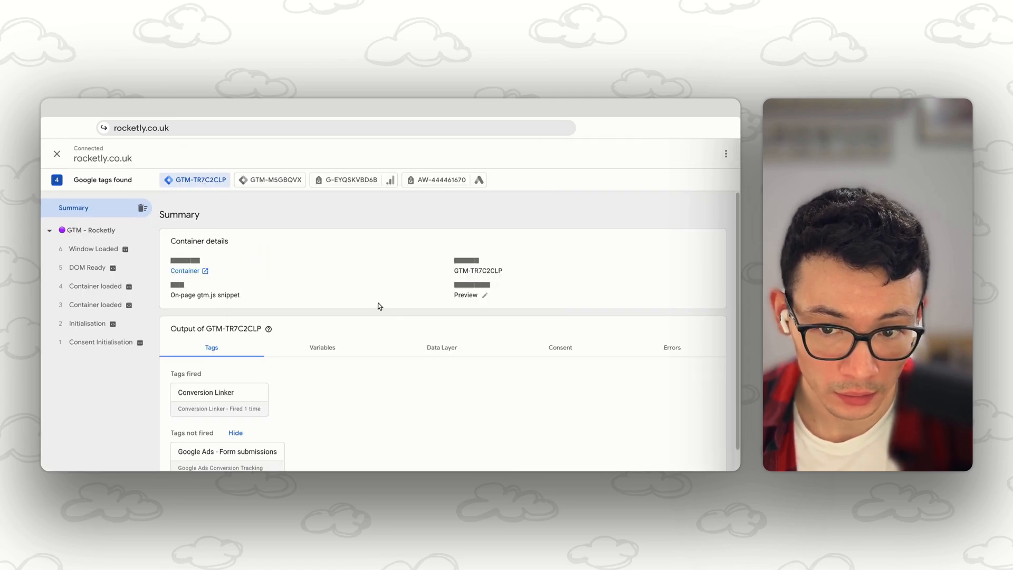
pyautogui.click(103, 233)
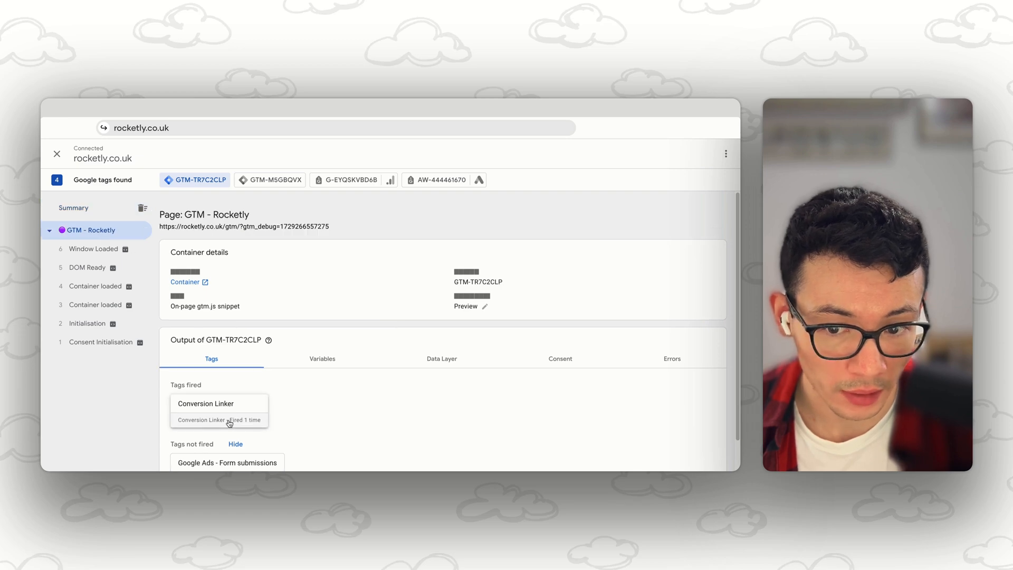
pyautogui.scroll(-1, 249, 421)
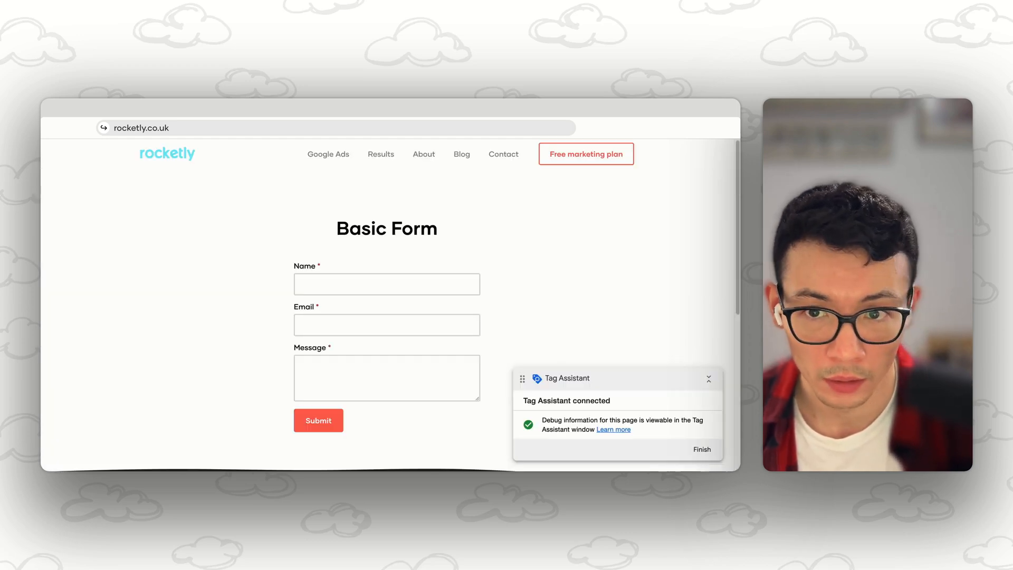
# Step: On the connected site, fill in the Basic Form with a test name, a test email and the message "Hello!", and submit it
pyautogui.click(320, 292)
pyautogui.click(359, 312)
pyautogui.click(343, 331)
pyautogui.click(359, 353)
pyautogui.click(337, 370)
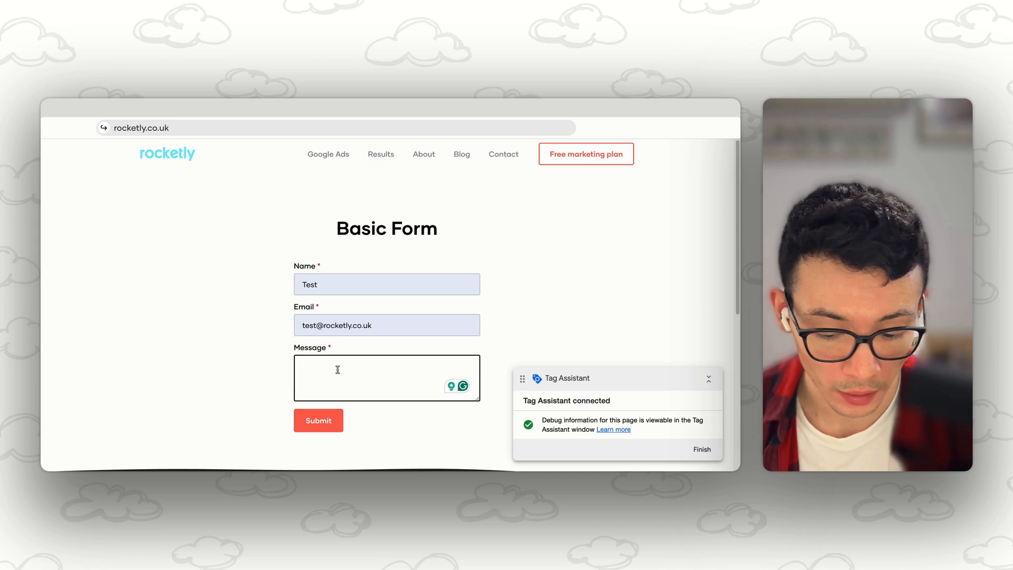
pyautogui.write('Hello!')
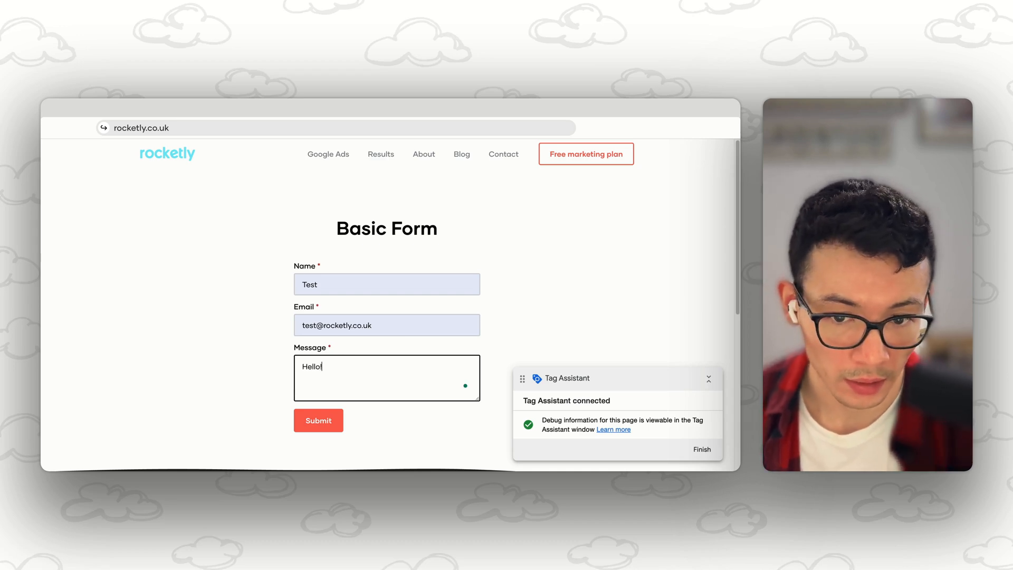
pyautogui.click(318, 422)
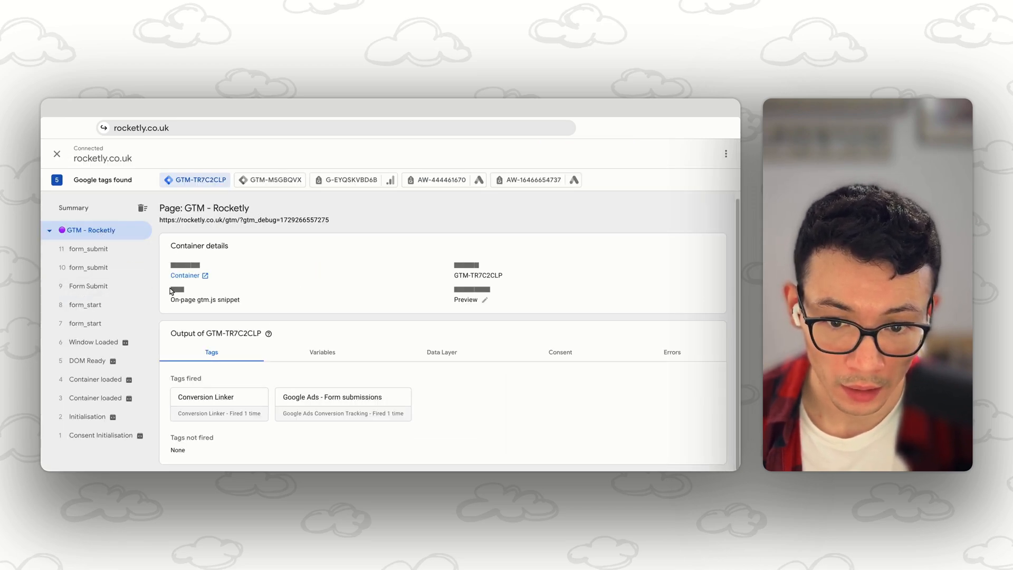
# Step: In Tag Assistant, inspect the full properties of the fired Google Ads - Form submissions tag, focusing on the user-provided data setting
pyautogui.click(365, 413)
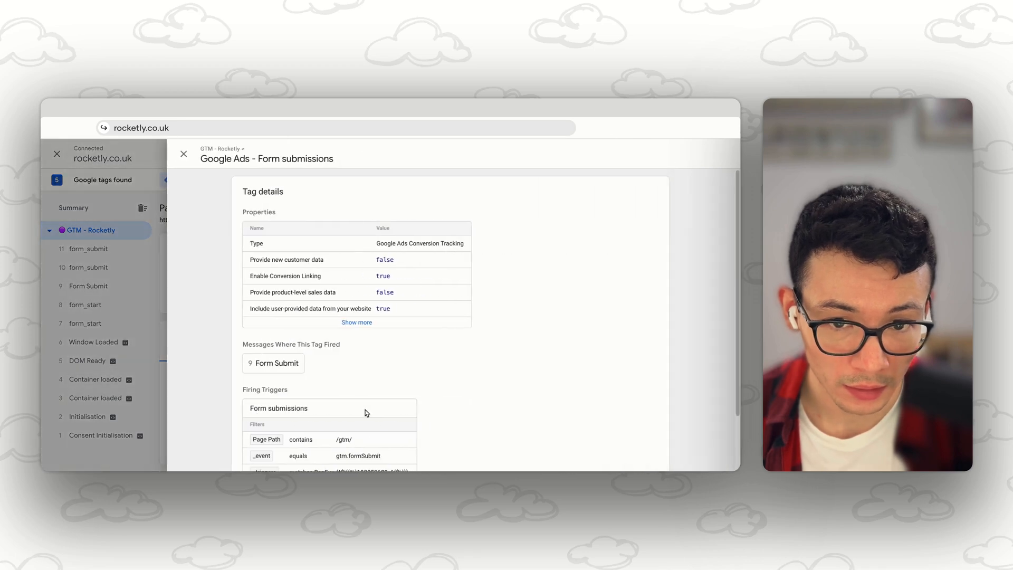
pyautogui.click(365, 324)
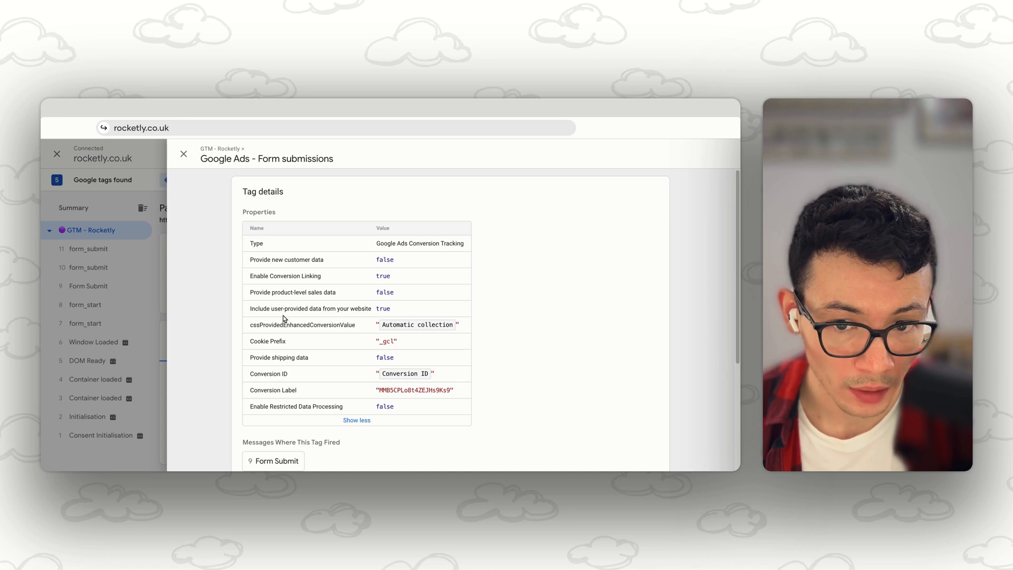
pyautogui.moveTo(250, 310); pyautogui.dragTo(370, 315)
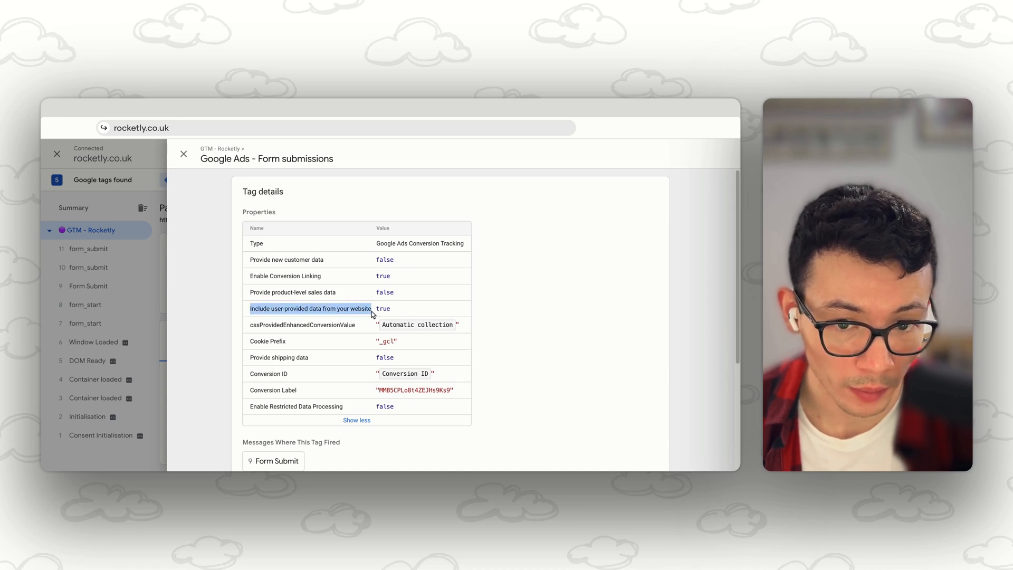
pyautogui.doubleClick(384, 309)
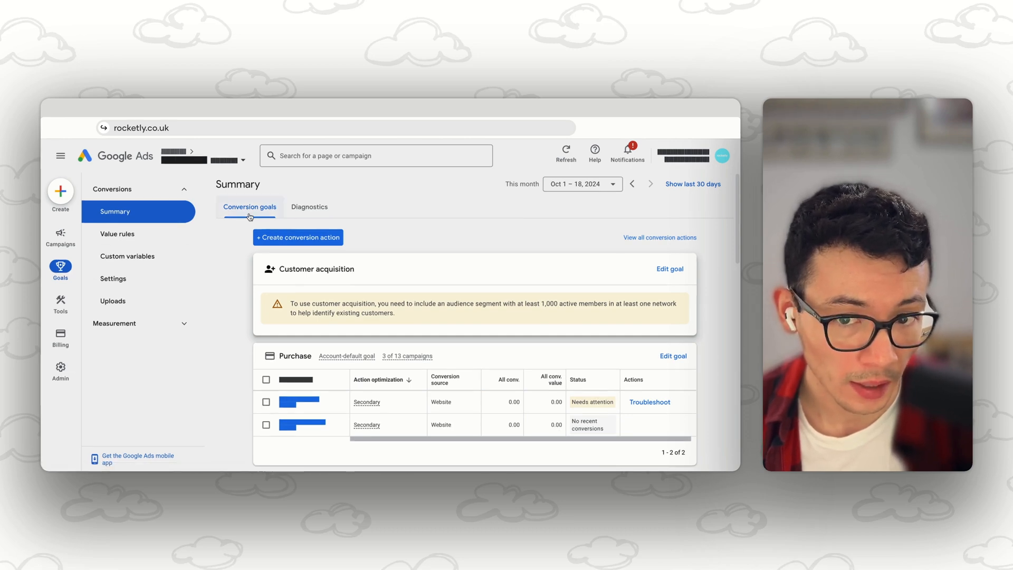
# Step: Switch to Google Ads and examine the detailed enhanced conversions diagnostics in the conversions summary
pyautogui.click(309, 207)
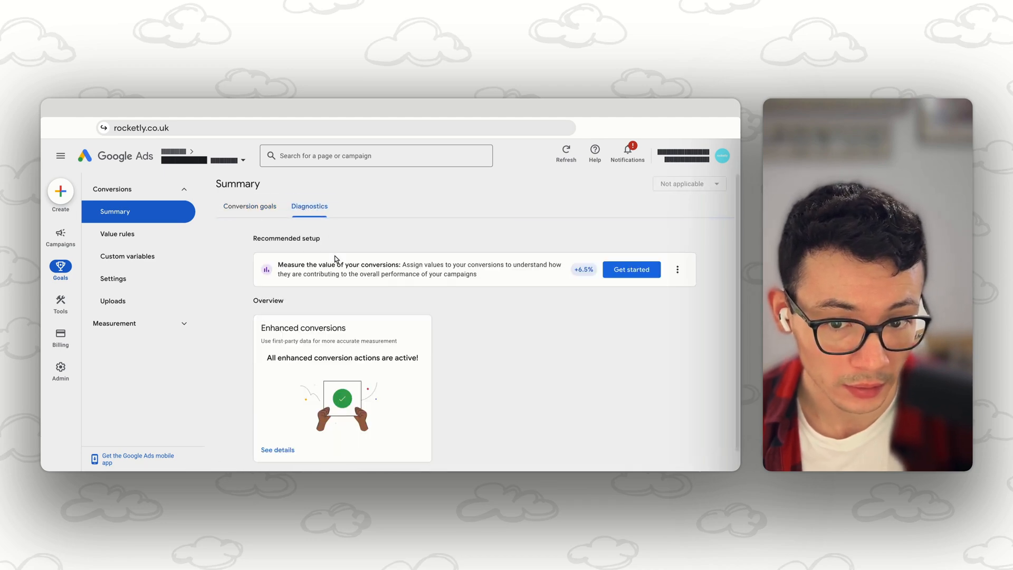
pyautogui.scroll(-1, 280, 327)
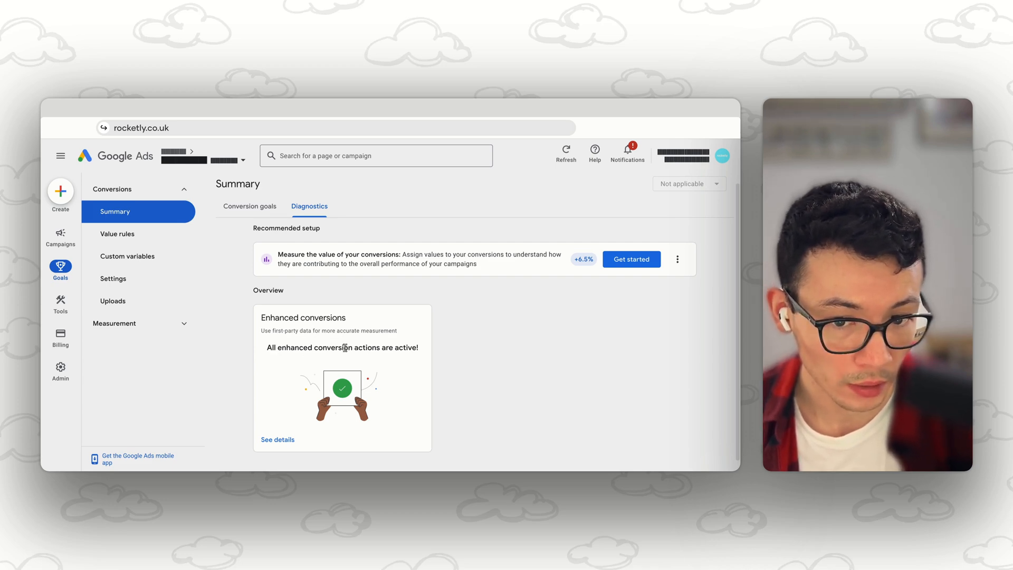
pyautogui.click(280, 442)
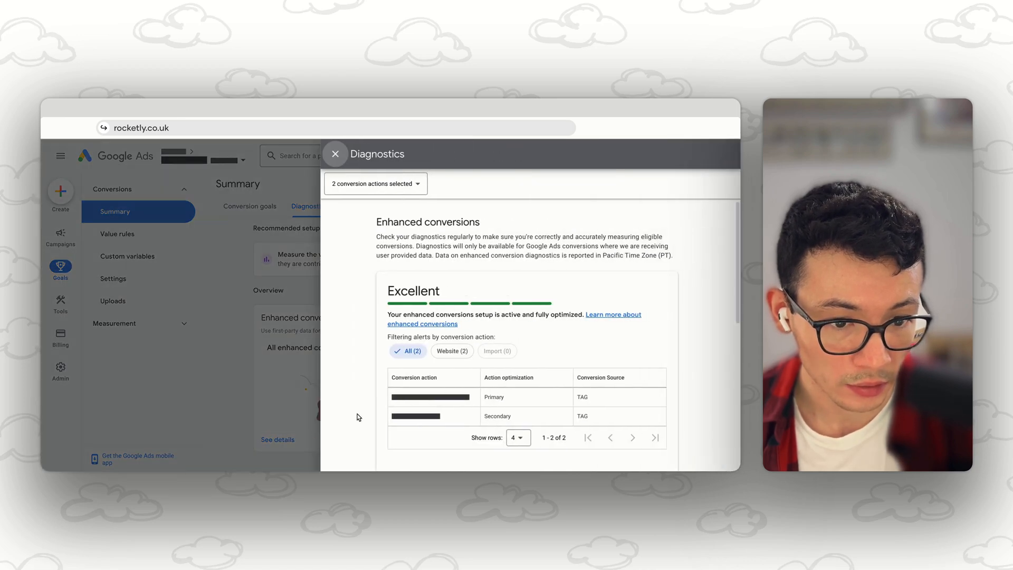
pyautogui.scroll(-1, 357, 415)
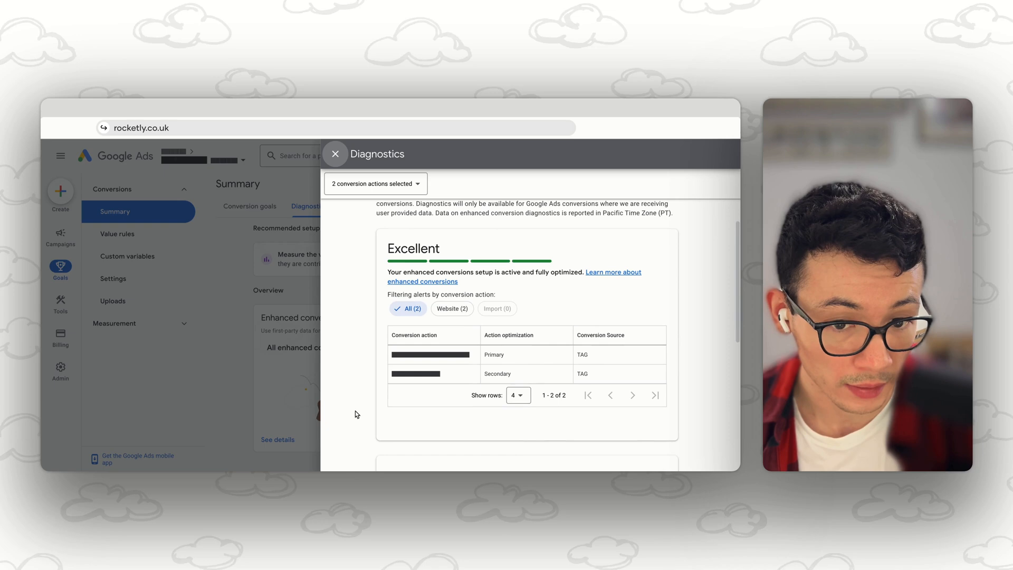